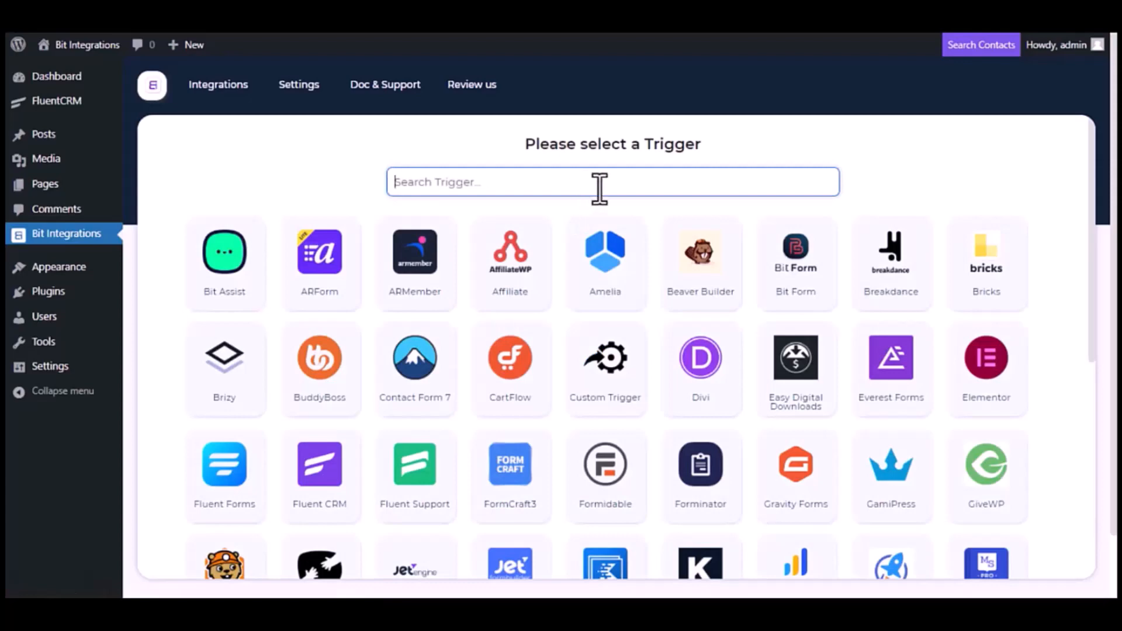
Search for Fluent CRM, choose it as the trigger and select the task "A contact is create"
{"action": "type", "text": "Flu"}
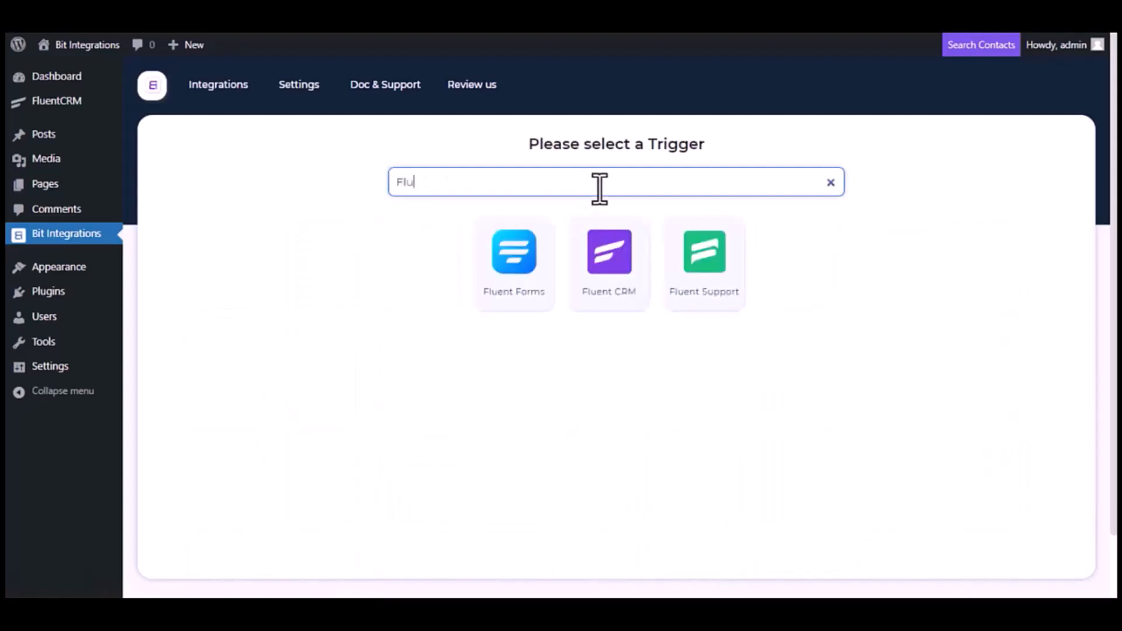
{"action": "type", "text": "ent CRM"}
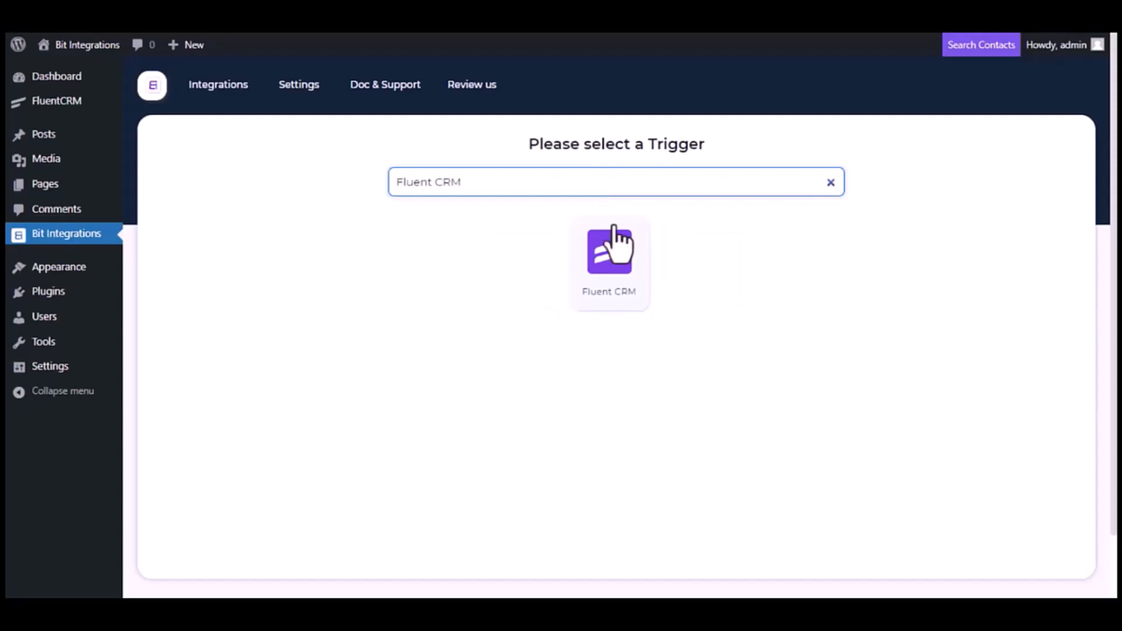
{"action": "left_click", "coordinate": [619, 279]}
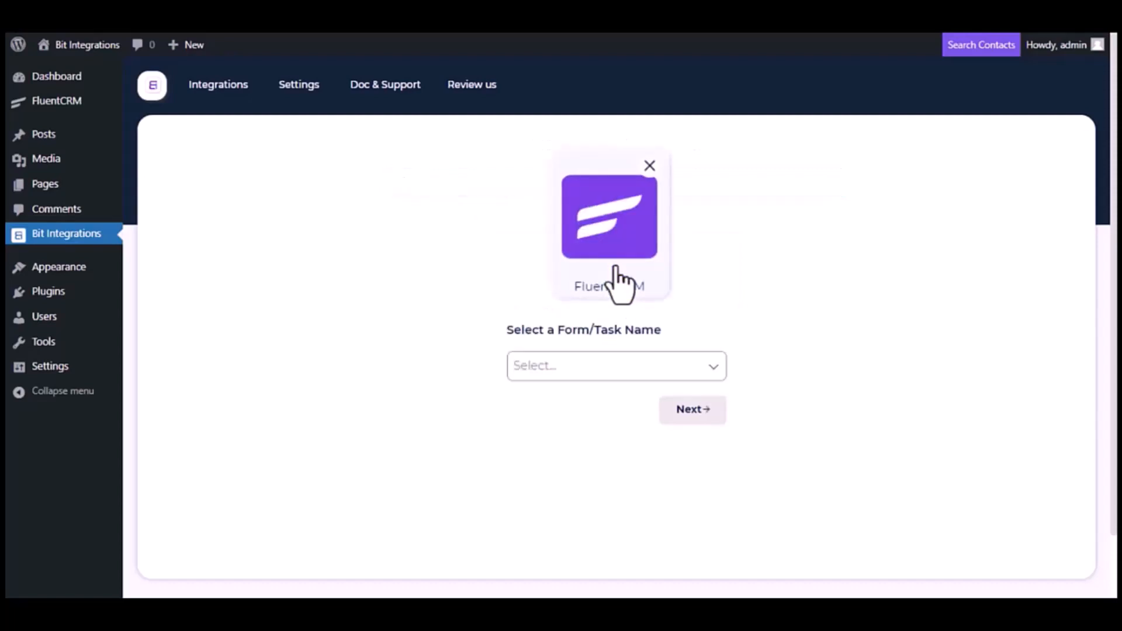
{"action": "left_click", "coordinate": [629, 367]}
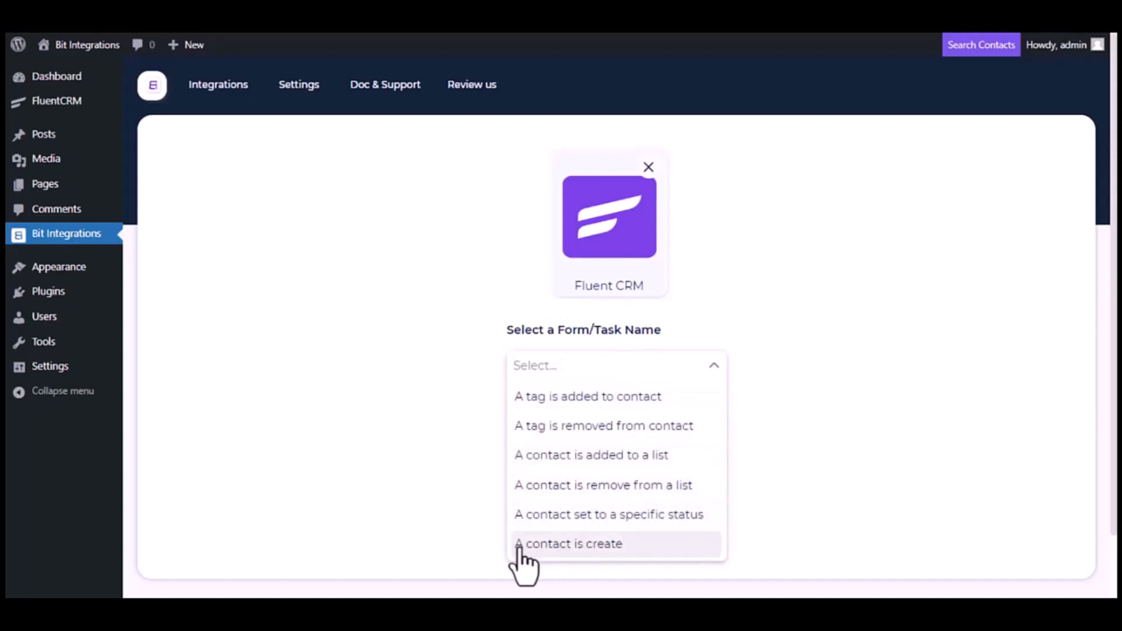
{"action": "left_click", "coordinate": [581, 548]}
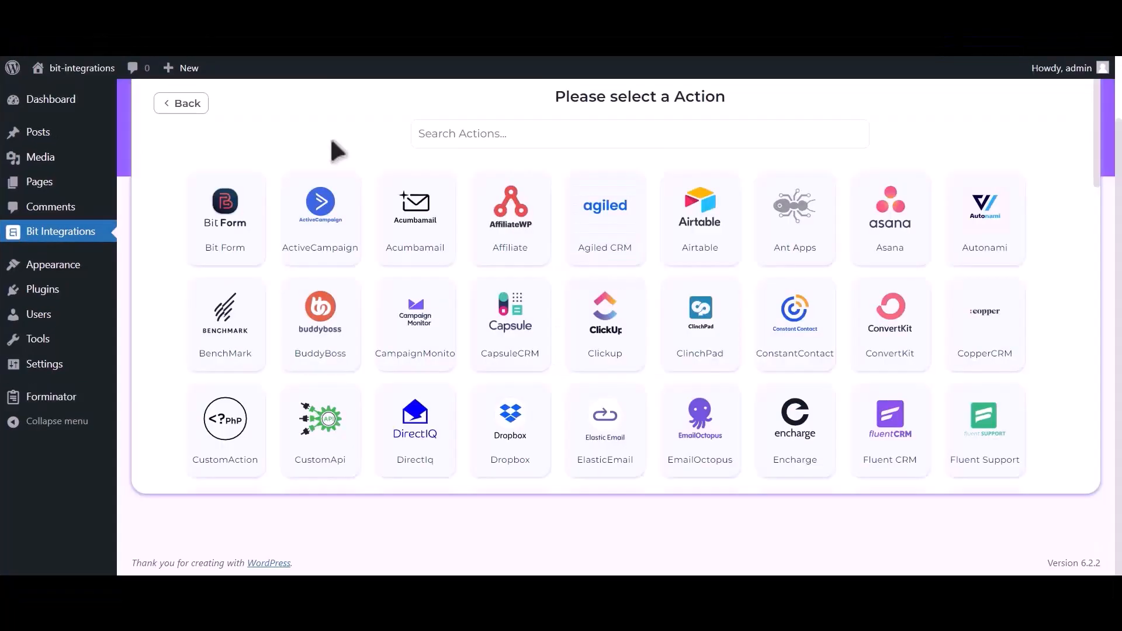
Search for hubspot, choose Hubspot as the action and review the note on generating an access token
{"action": "left_click", "coordinate": [471, 136]}
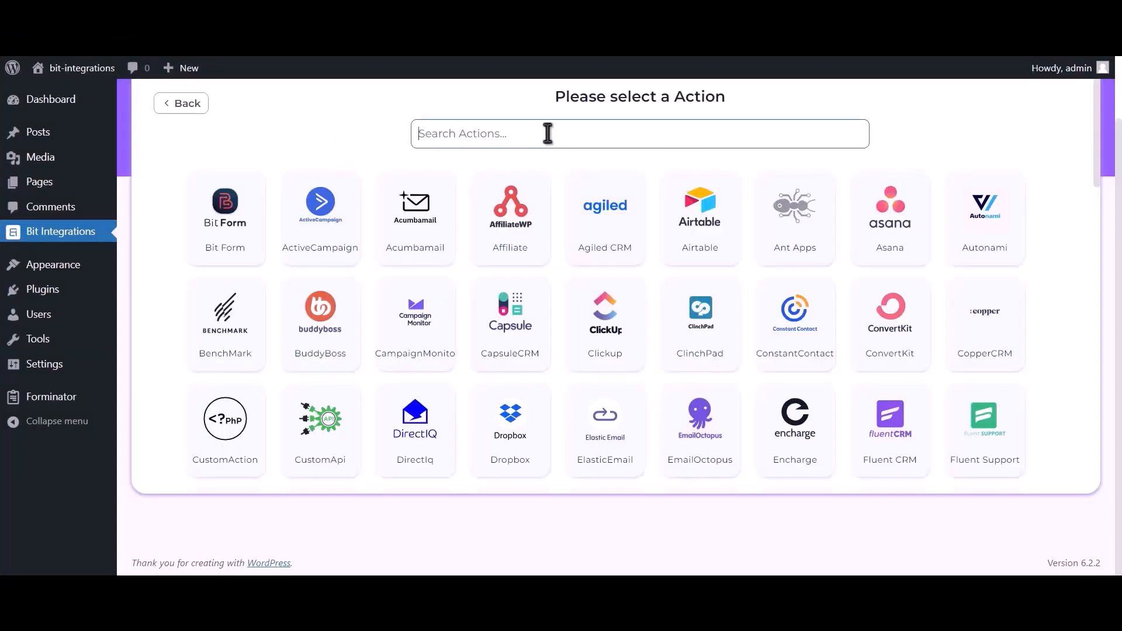
{"action": "type", "text": "hubspot"}
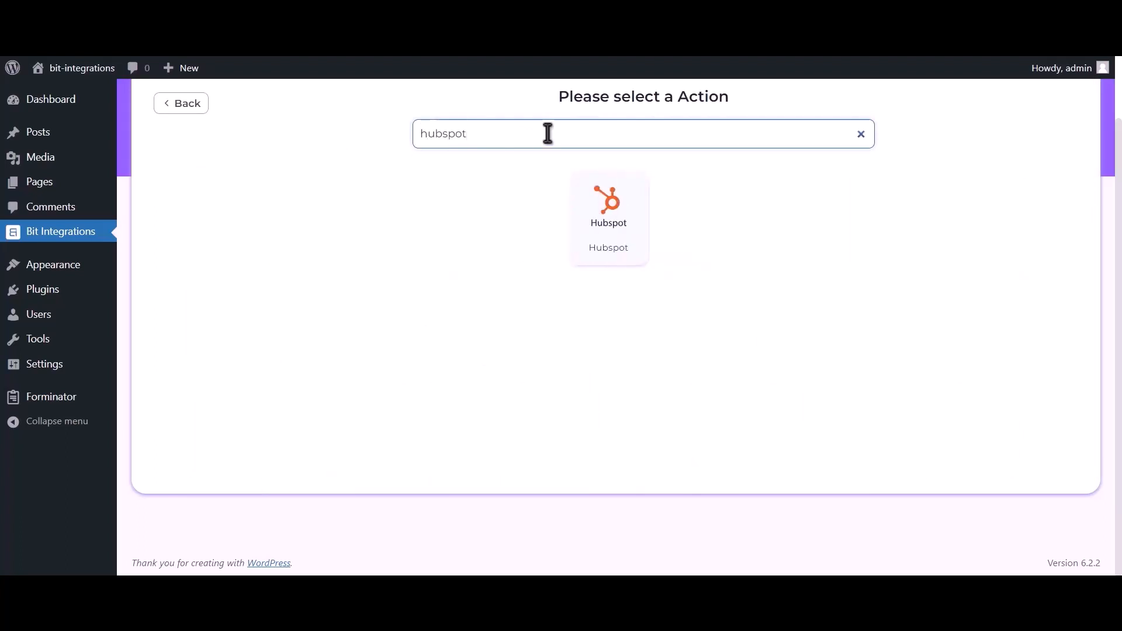
{"action": "left_click", "coordinate": [617, 233]}
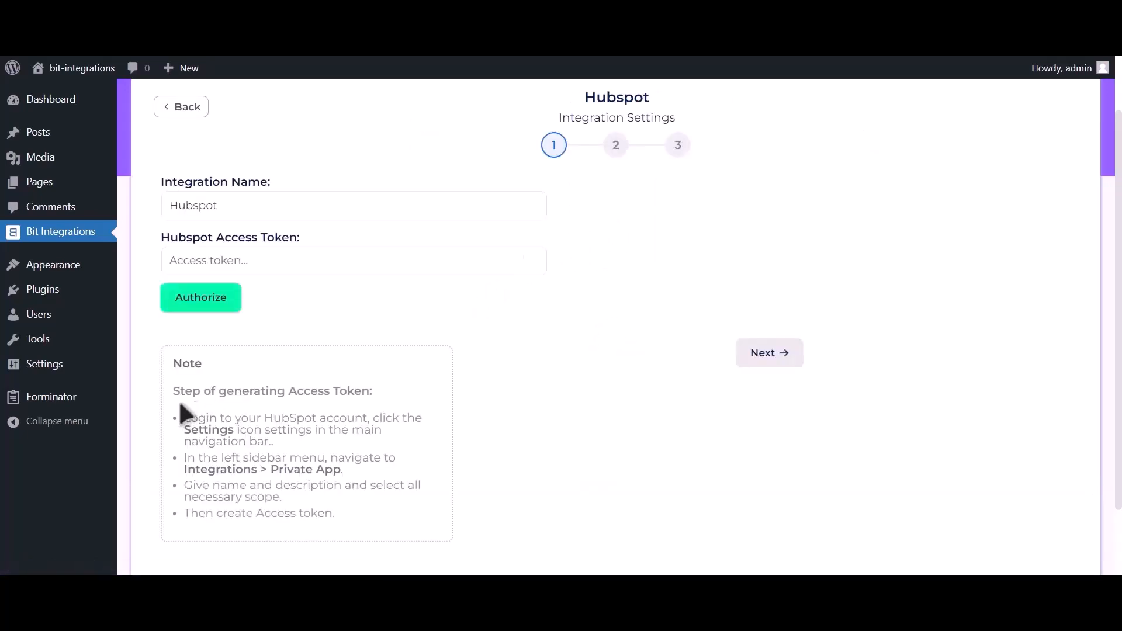
{"action": "left_click_drag", "start_coordinate": [196, 391], "coordinate": [375, 537]}
{"action": "left_click", "coordinate": [380, 391]}
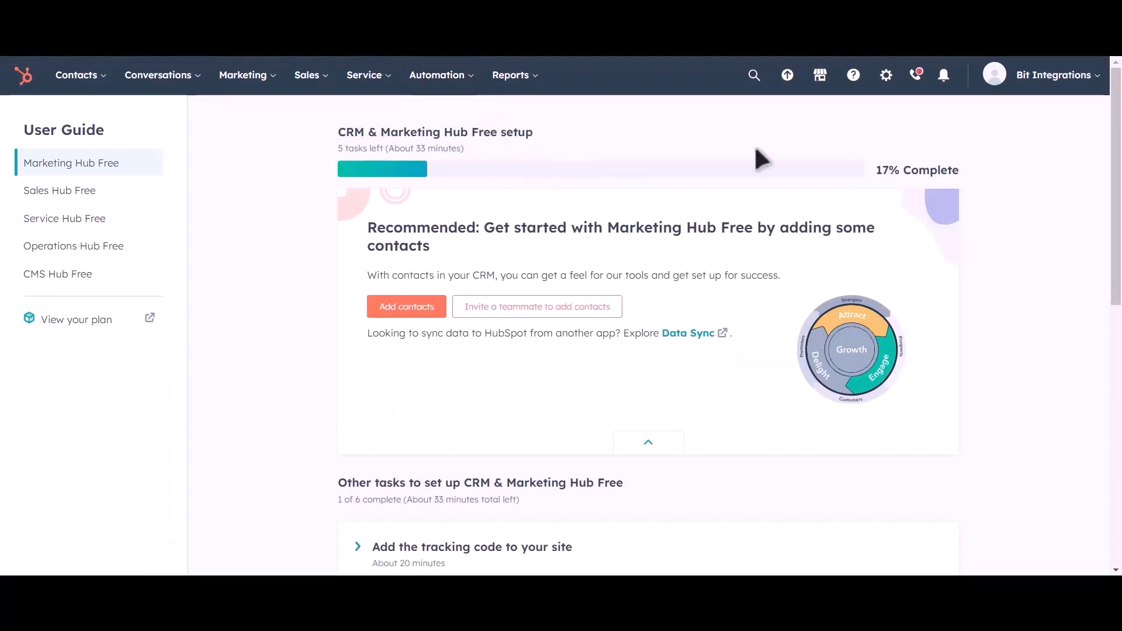
Switch to HubSpot, open the Private Apps page in the account's integration settings and start a new private app
{"action": "left_click", "coordinate": [886, 84]}
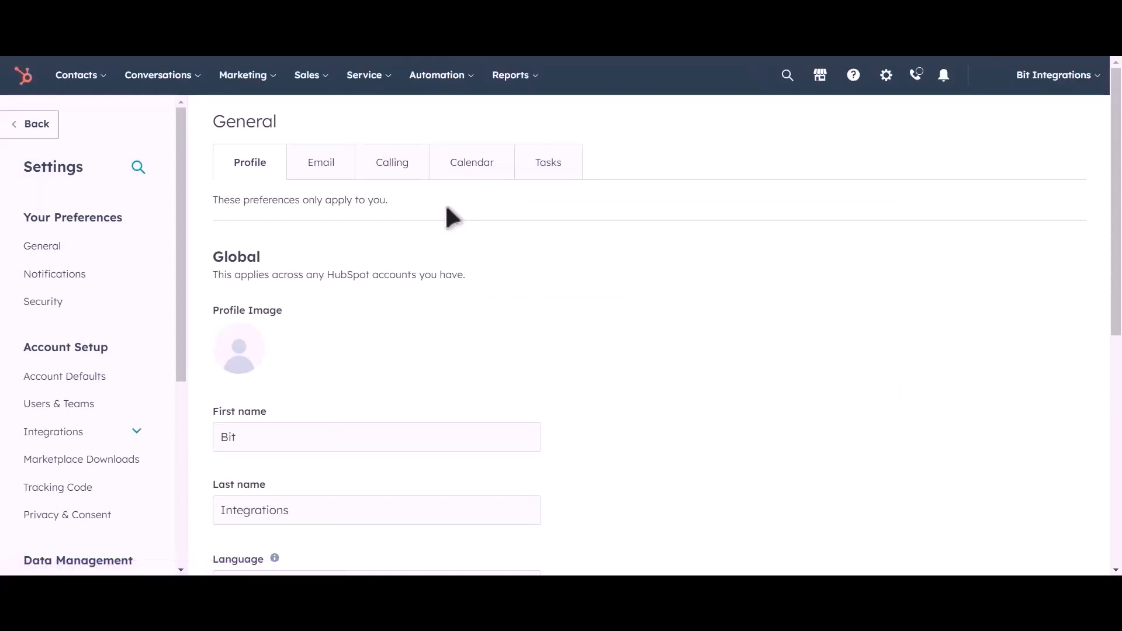
{"action": "left_click", "coordinate": [63, 435]}
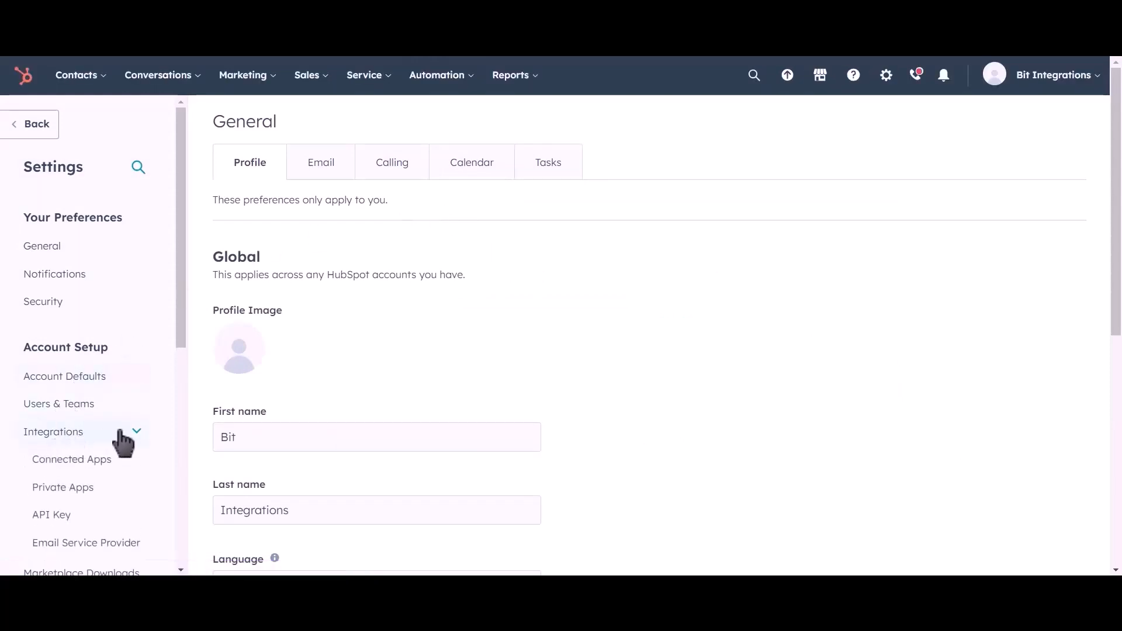
{"action": "left_click", "coordinate": [116, 495]}
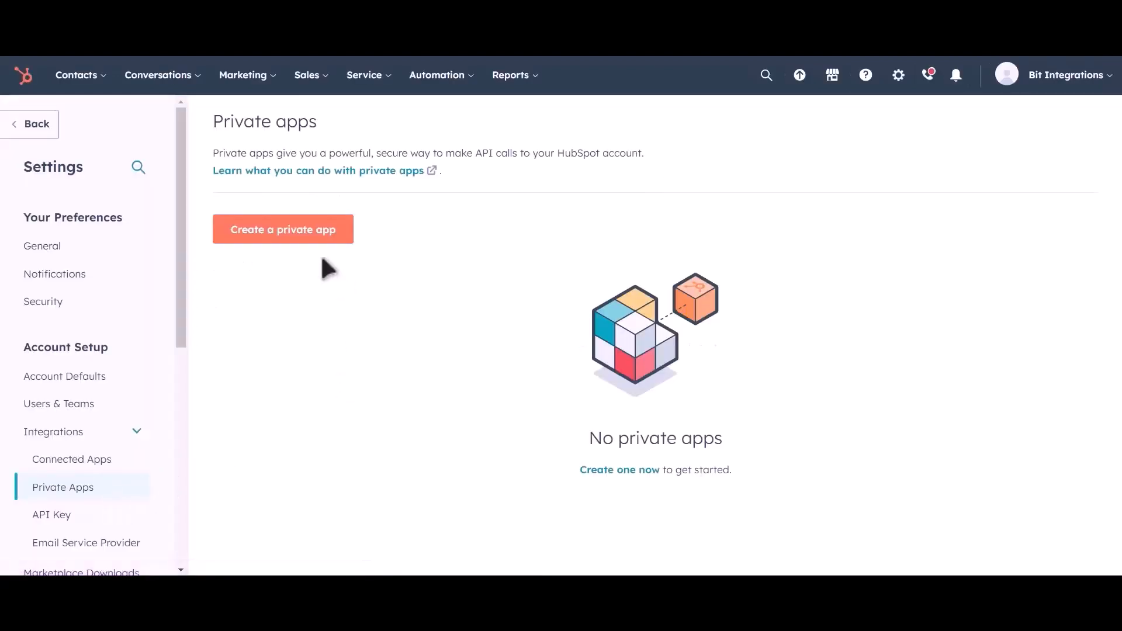
{"action": "left_click", "coordinate": [306, 241]}
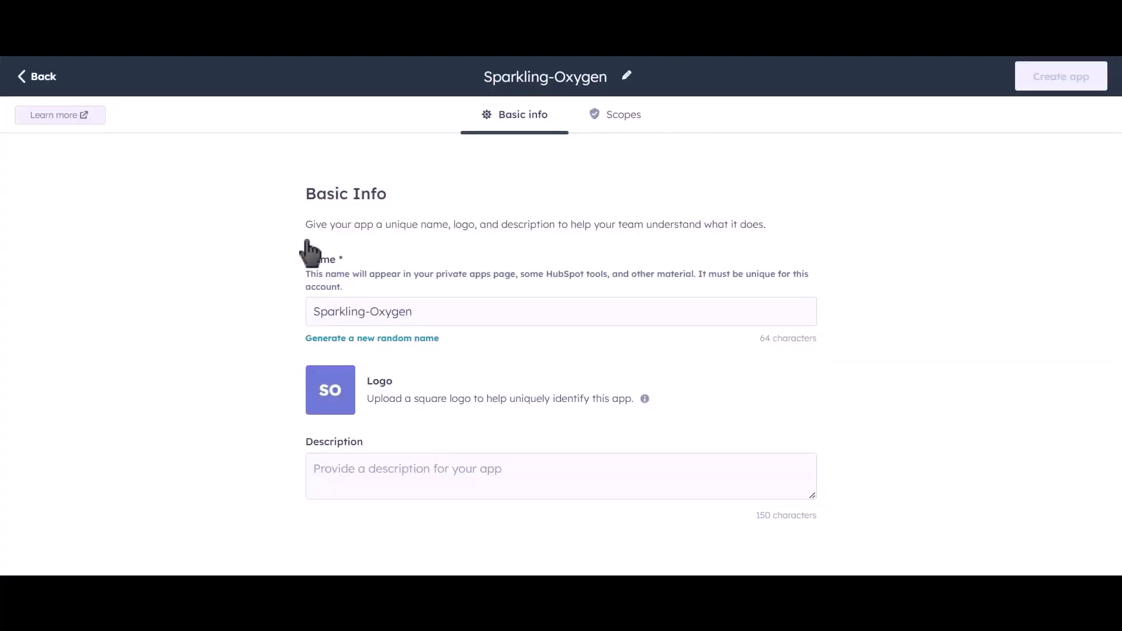
Replace the suggested private app name with "Bit Integrations"
{"action": "left_click_drag", "start_coordinate": [436, 310], "coordinate": [298, 319]}
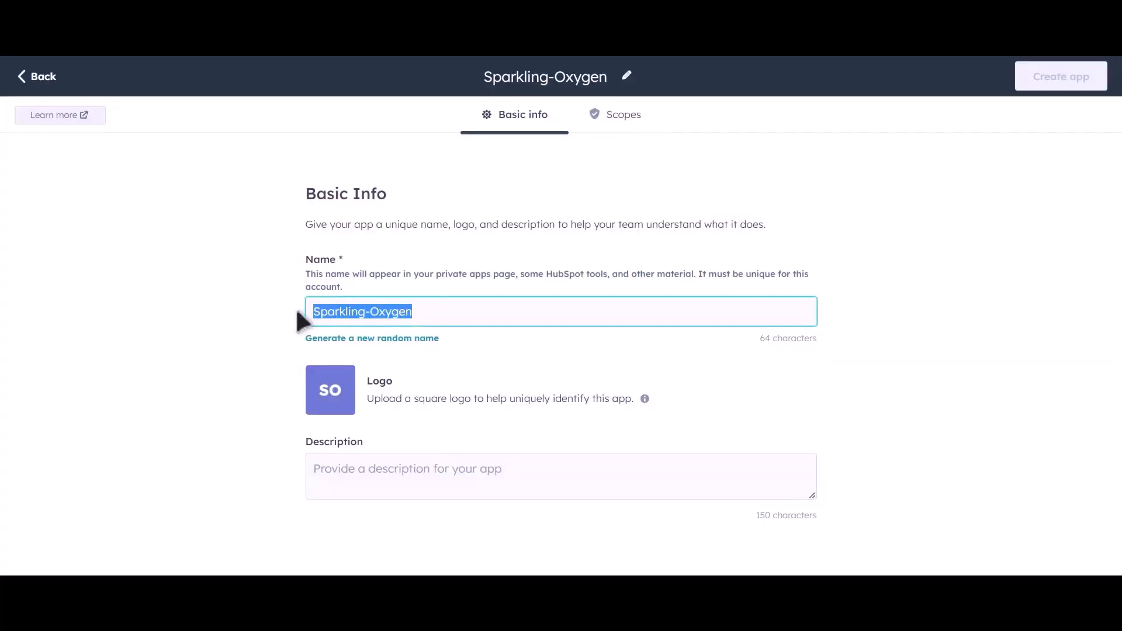
{"action": "type", "text": "Bit I"}
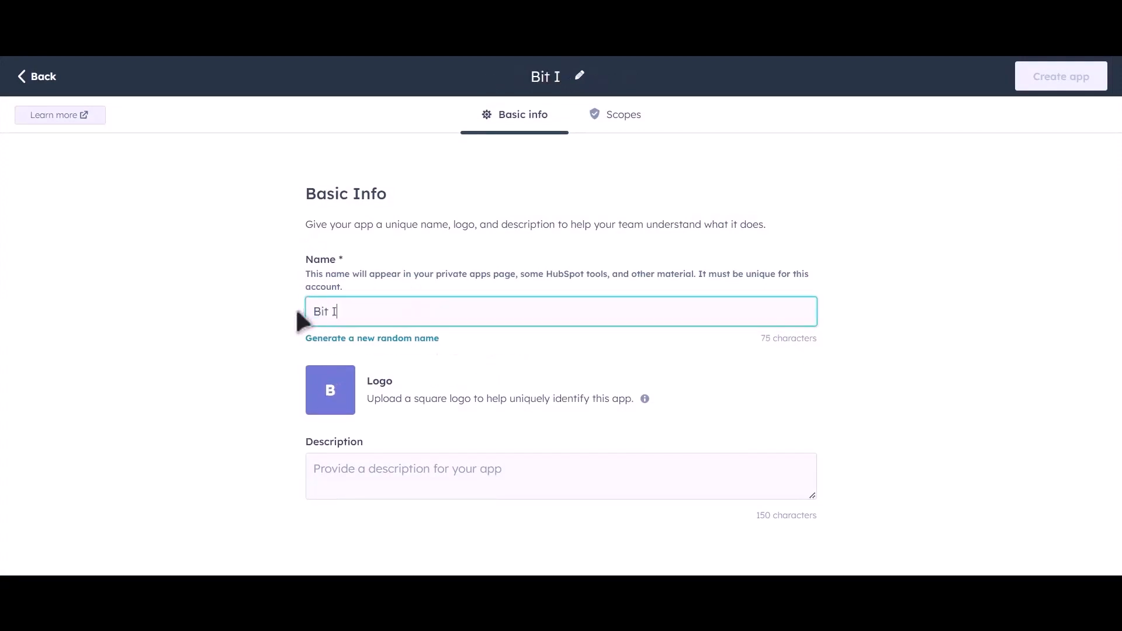
{"action": "type", "text": "ntegra"}
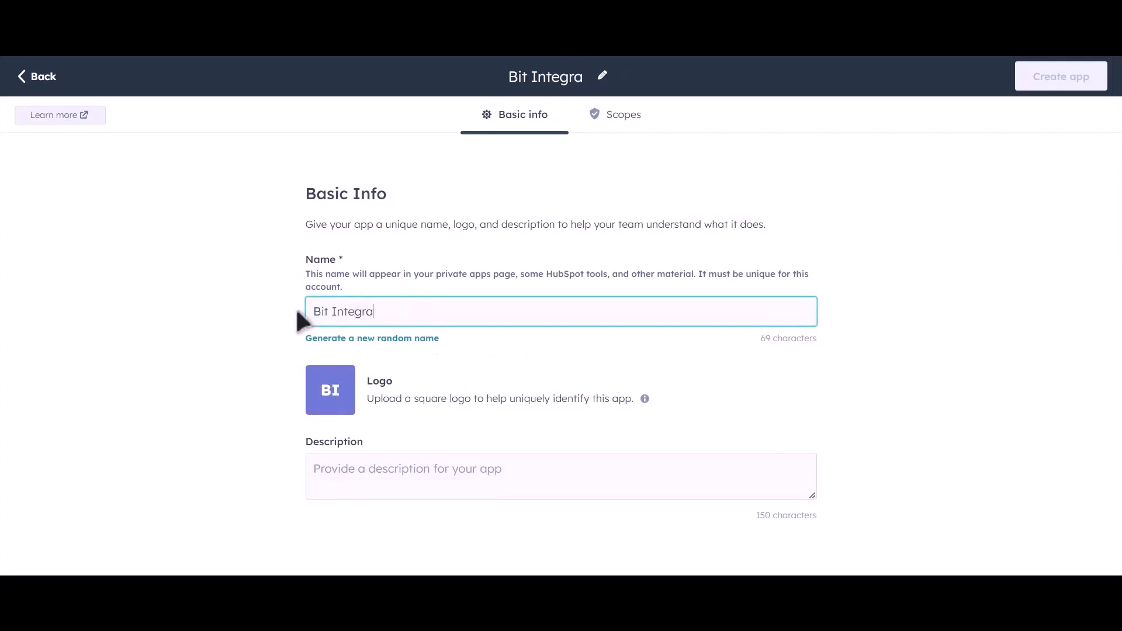
{"action": "type", "text": "tions"}
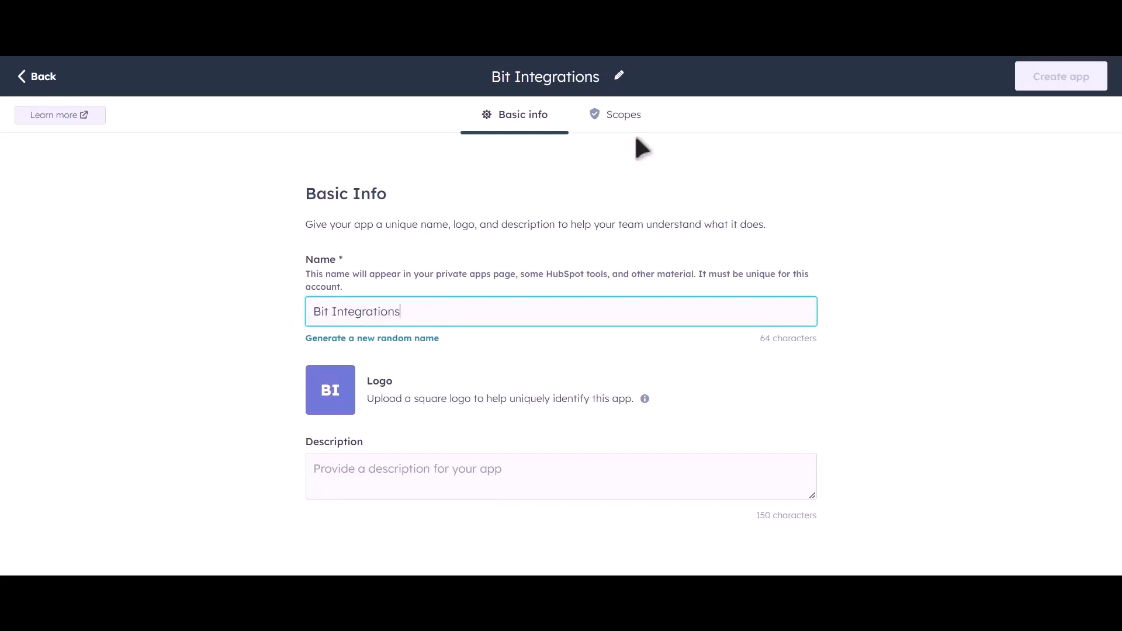
Grant the app read access to crm.lists and every CRM object scope from companies to quotes except feedback
{"action": "left_click", "coordinate": [626, 120]}
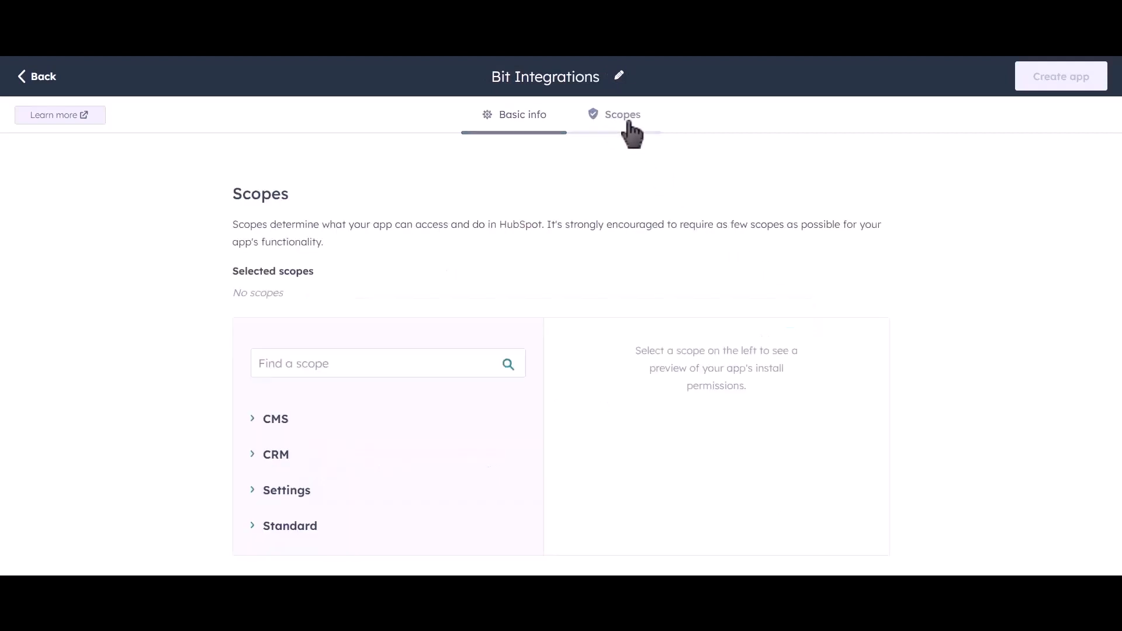
{"action": "left_click", "coordinate": [253, 458]}
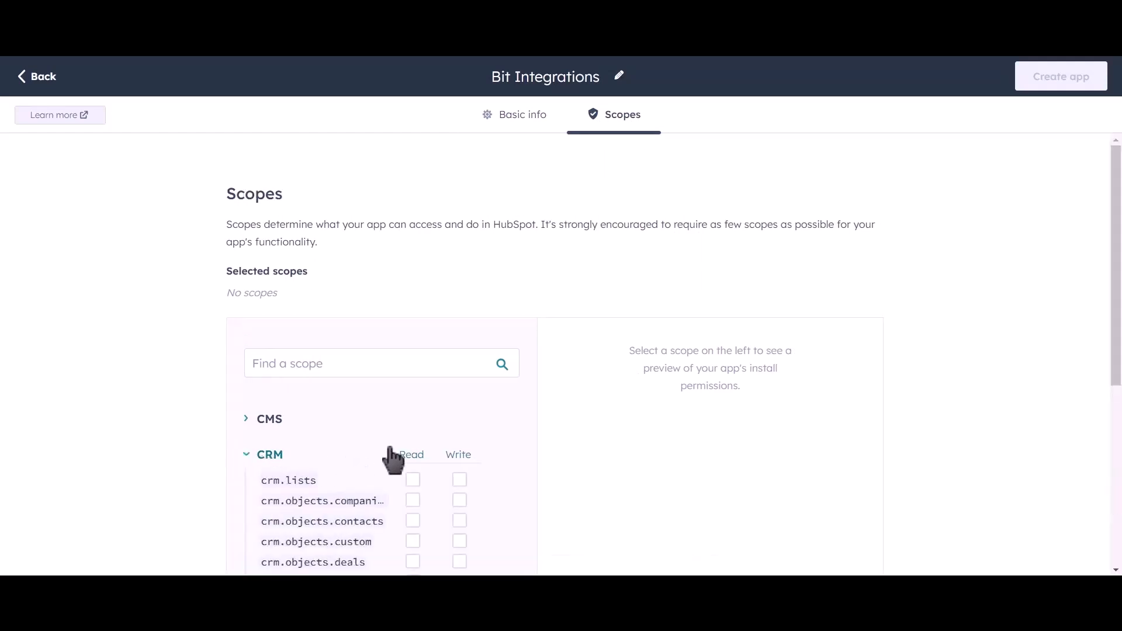
{"action": "scroll", "coordinate": [496, 402], "scroll_direction": "down", "scroll_amount": 4}
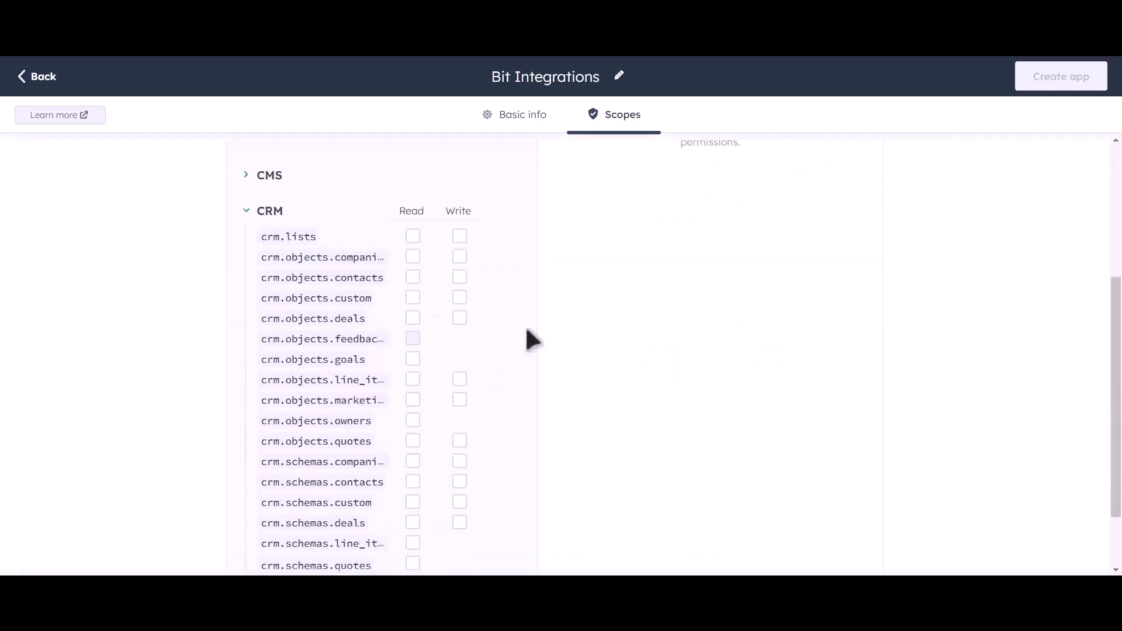
{"action": "scroll", "coordinate": [525, 328], "scroll_direction": "down", "scroll_amount": 2}
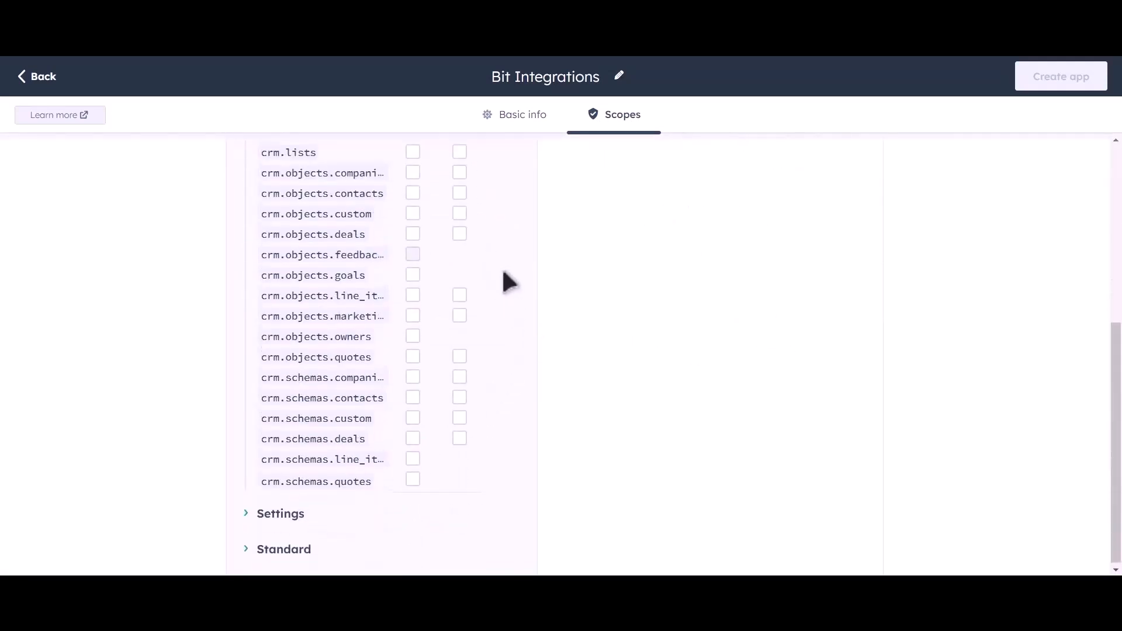
{"action": "scroll", "coordinate": [509, 282], "scroll_direction": "up", "scroll_amount": 2}
{"action": "left_click", "coordinate": [412, 271]}
{"action": "left_click", "coordinate": [413, 291]}
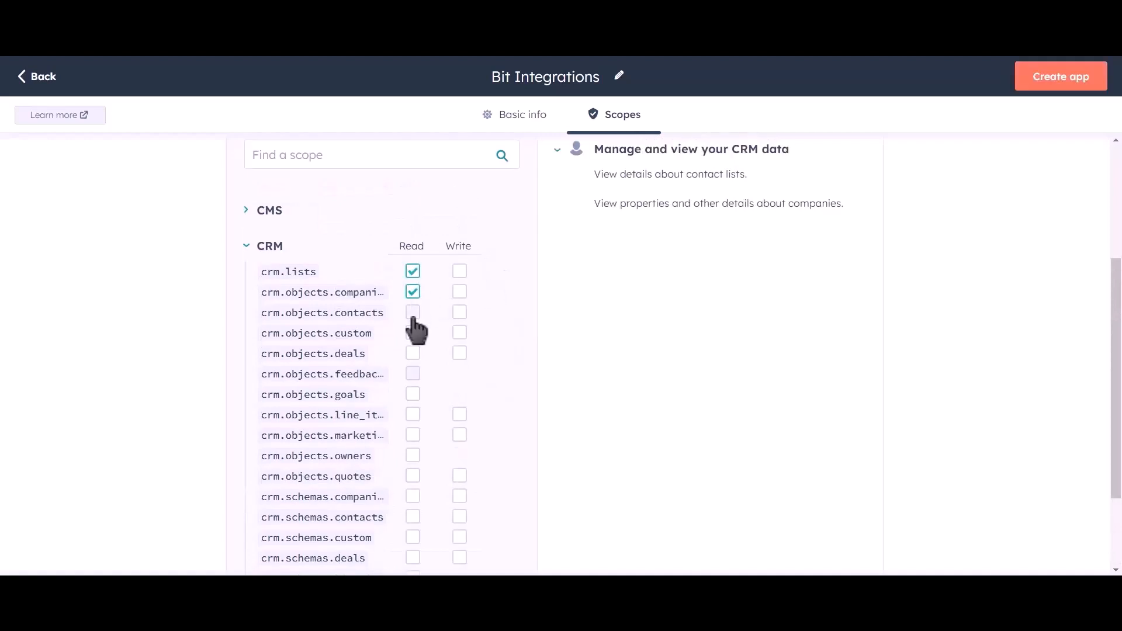
{"action": "left_click", "coordinate": [413, 312]}
{"action": "left_click", "coordinate": [412, 332]}
{"action": "left_click", "coordinate": [412, 353]}
{"action": "left_click", "coordinate": [412, 394]}
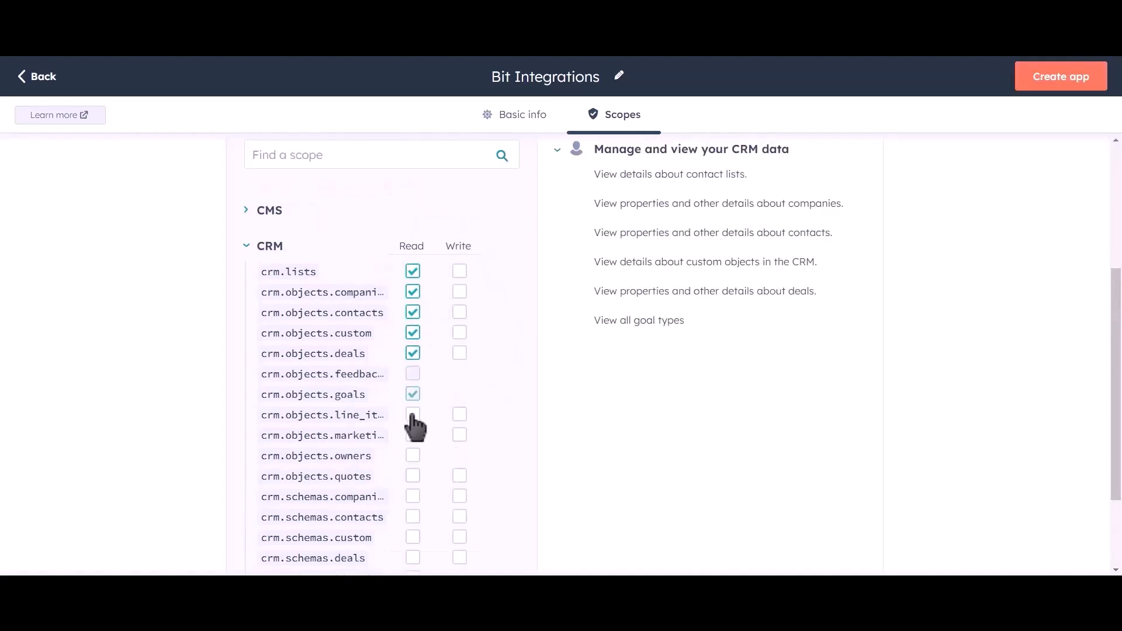
{"action": "left_click", "coordinate": [412, 414]}
{"action": "left_click", "coordinate": [413, 435]}
{"action": "left_click", "coordinate": [412, 455]}
{"action": "left_click", "coordinate": [413, 476]}
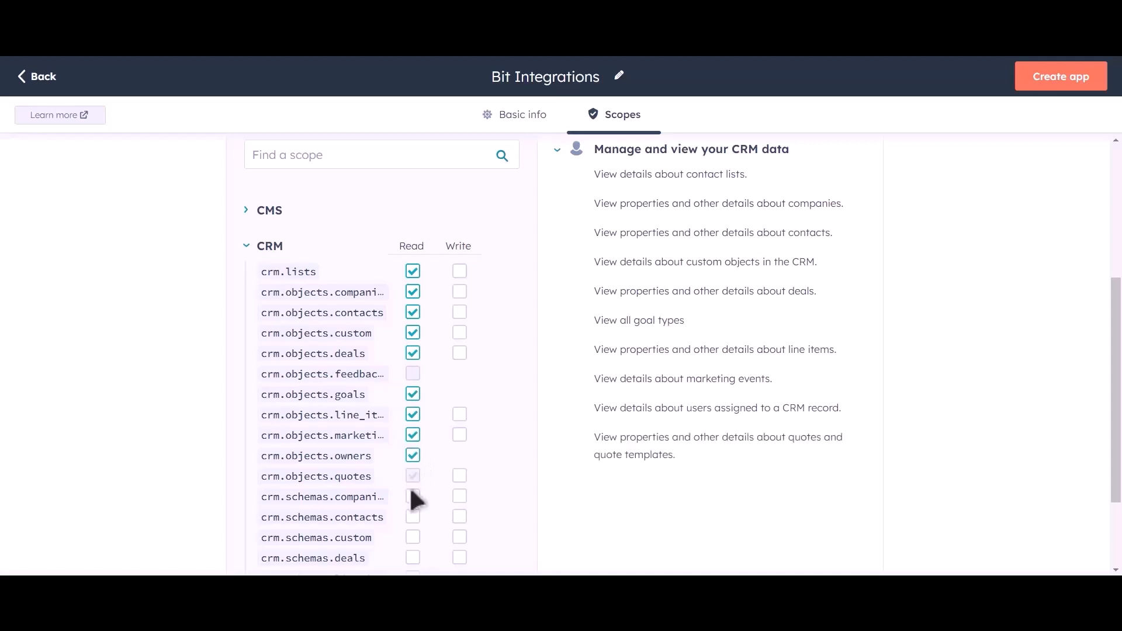
Grant read access to the CRM schema scopes for companies, contacts, custom and deals
{"action": "left_click", "coordinate": [413, 496]}
{"action": "left_click", "coordinate": [412, 517]}
{"action": "left_click", "coordinate": [413, 537]}
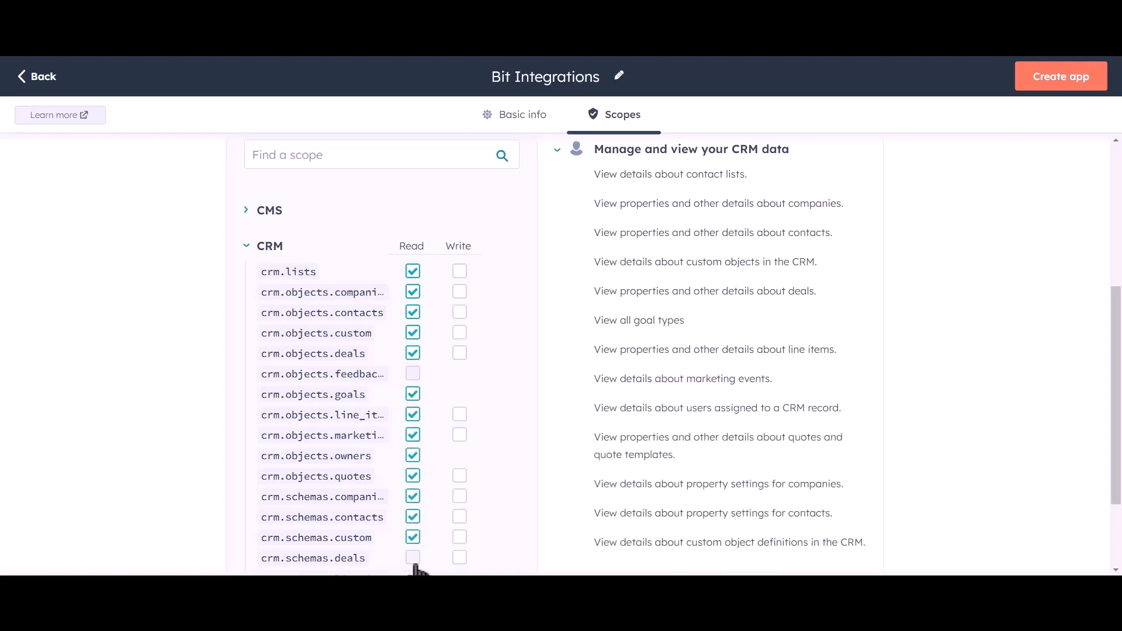
{"action": "left_click", "coordinate": [413, 559]}
Grant write access to crm.lists and the companies, contacts, custom, deals, line items, marketing events and quotes object scopes
{"action": "left_click", "coordinate": [459, 272]}
{"action": "left_click", "coordinate": [459, 292]}
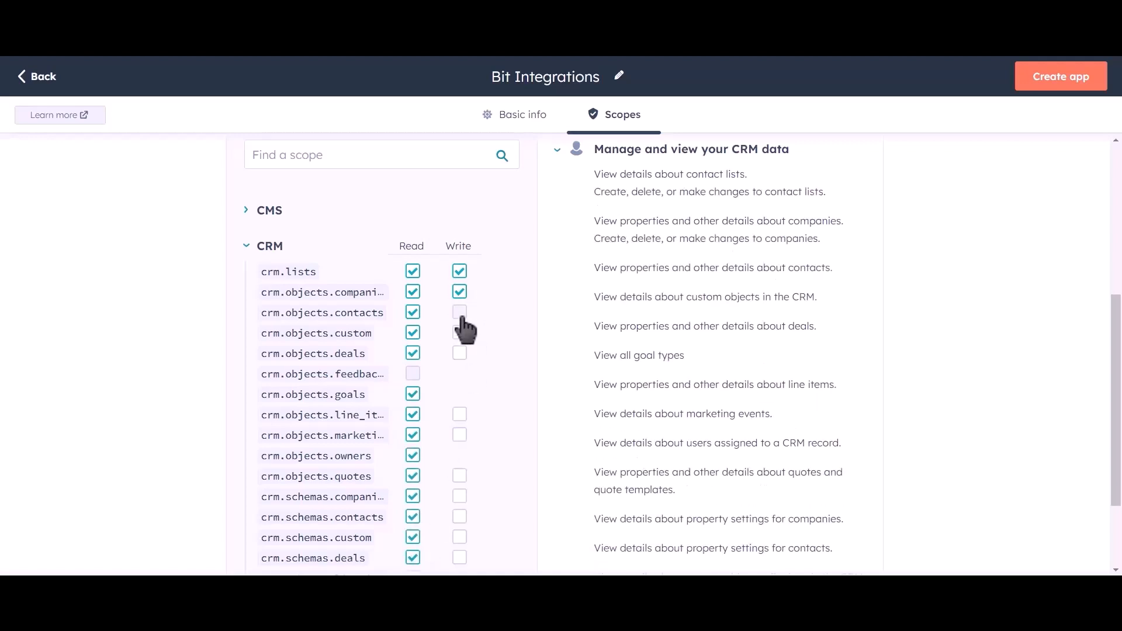
{"action": "left_click", "coordinate": [460, 312]}
{"action": "left_click", "coordinate": [460, 332]}
{"action": "left_click", "coordinate": [460, 353]}
{"action": "left_click", "coordinate": [460, 415]}
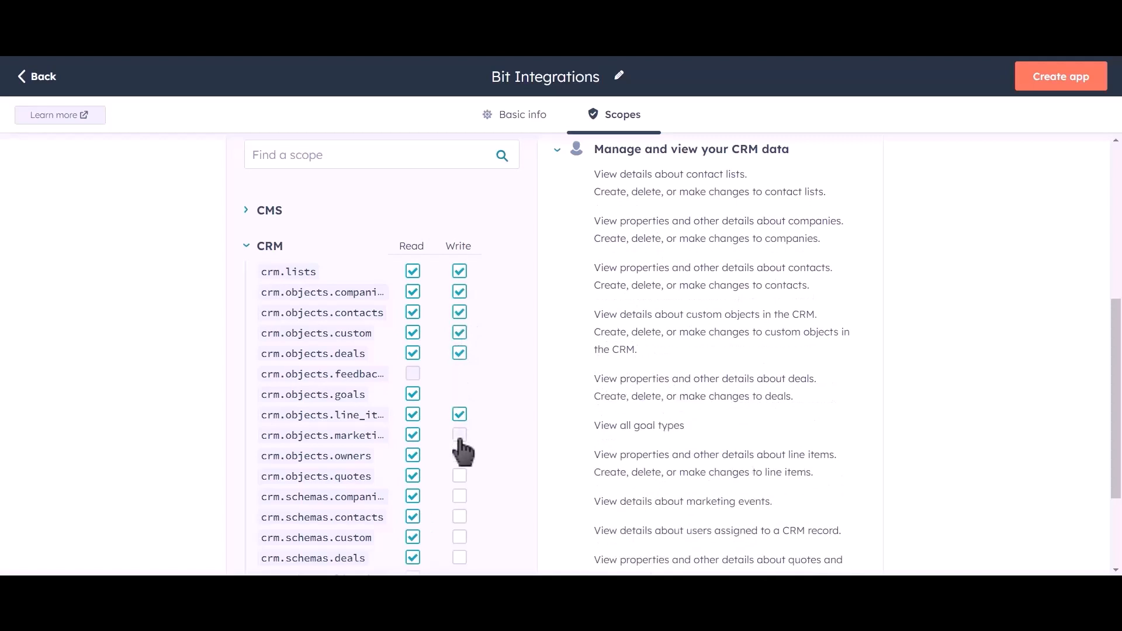
{"action": "left_click", "coordinate": [459, 435]}
{"action": "left_click", "coordinate": [460, 476]}
Grant write access to the CRM schema scopes for companies, contacts, custom and deals
{"action": "left_click", "coordinate": [459, 497]}
{"action": "left_click", "coordinate": [459, 517]}
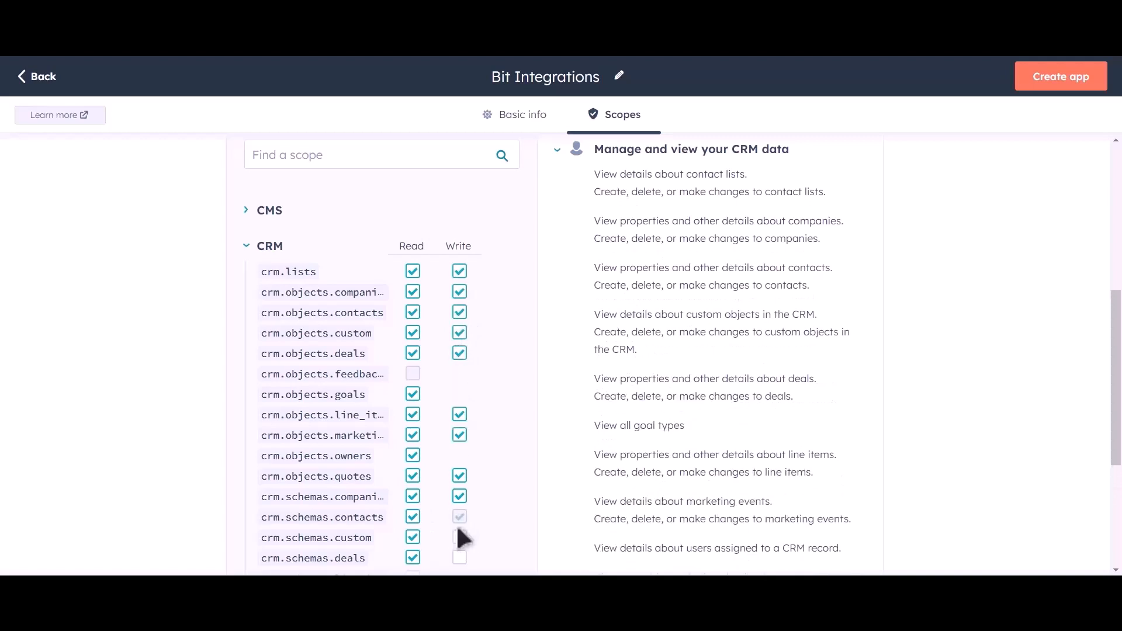
{"action": "left_click", "coordinate": [459, 538]}
{"action": "left_click", "coordinate": [460, 557]}
Grant read access to the CRM schema scopes for line items and quotes
{"action": "scroll", "coordinate": [487, 358], "scroll_direction": "down", "scroll_amount": 1}
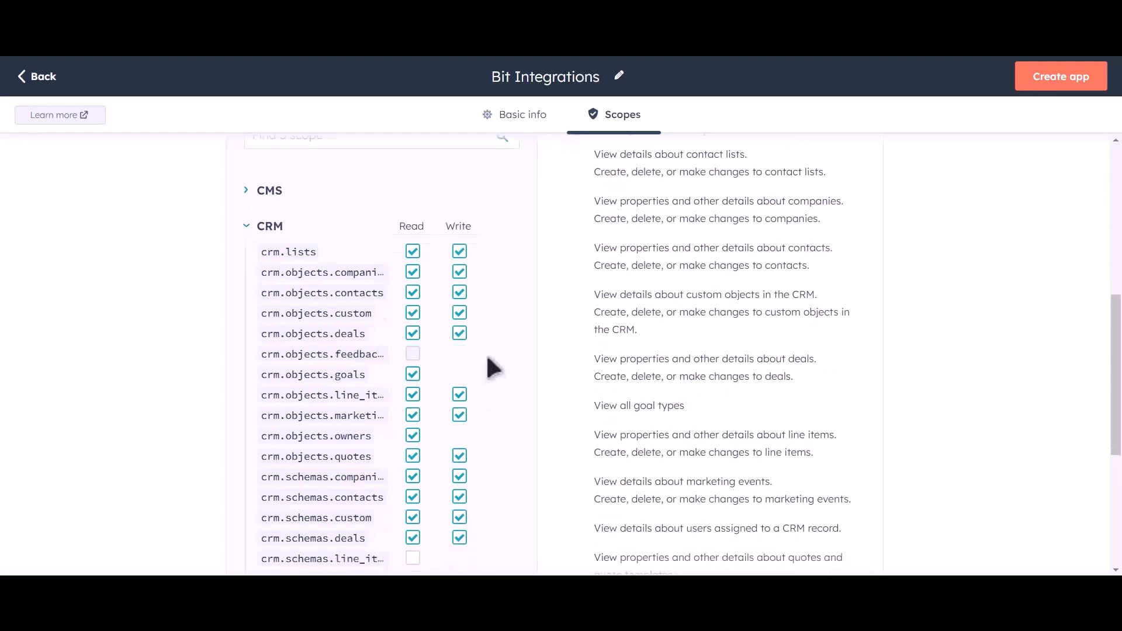
{"action": "scroll", "coordinate": [491, 367], "scroll_direction": "down", "scroll_amount": 2}
{"action": "left_click", "coordinate": [412, 456]}
{"action": "left_click", "coordinate": [413, 477]}
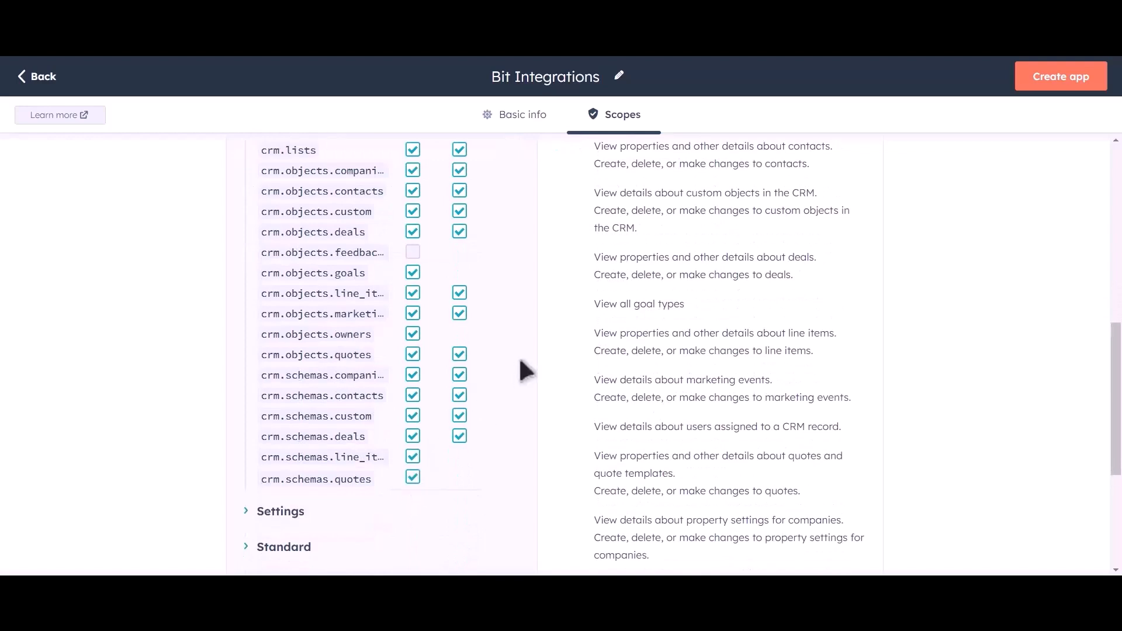
Create the private app with the selected scopes and confirm its creation
{"action": "scroll", "coordinate": [522, 364], "scroll_direction": "up", "scroll_amount": 6}
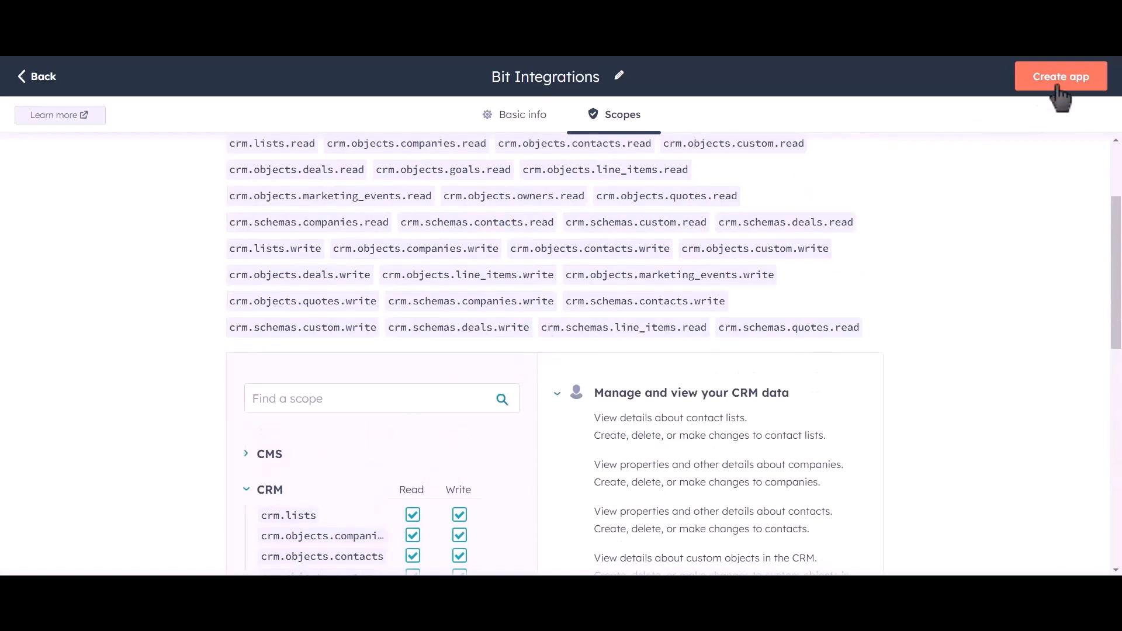
{"action": "left_click", "coordinate": [1064, 82]}
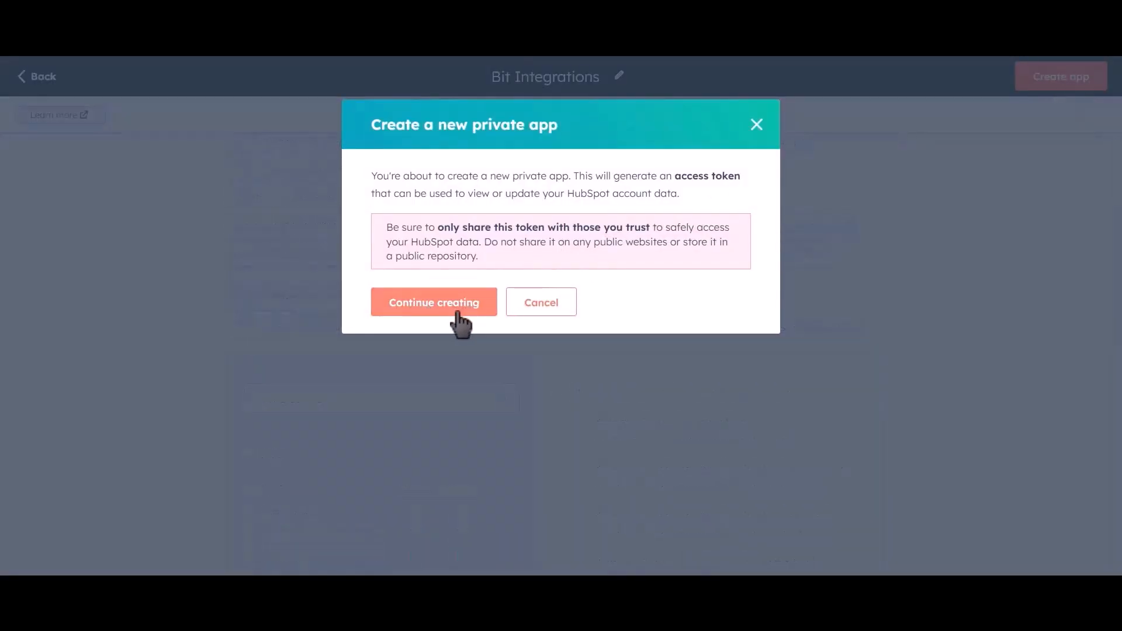
{"action": "left_click", "coordinate": [458, 314]}
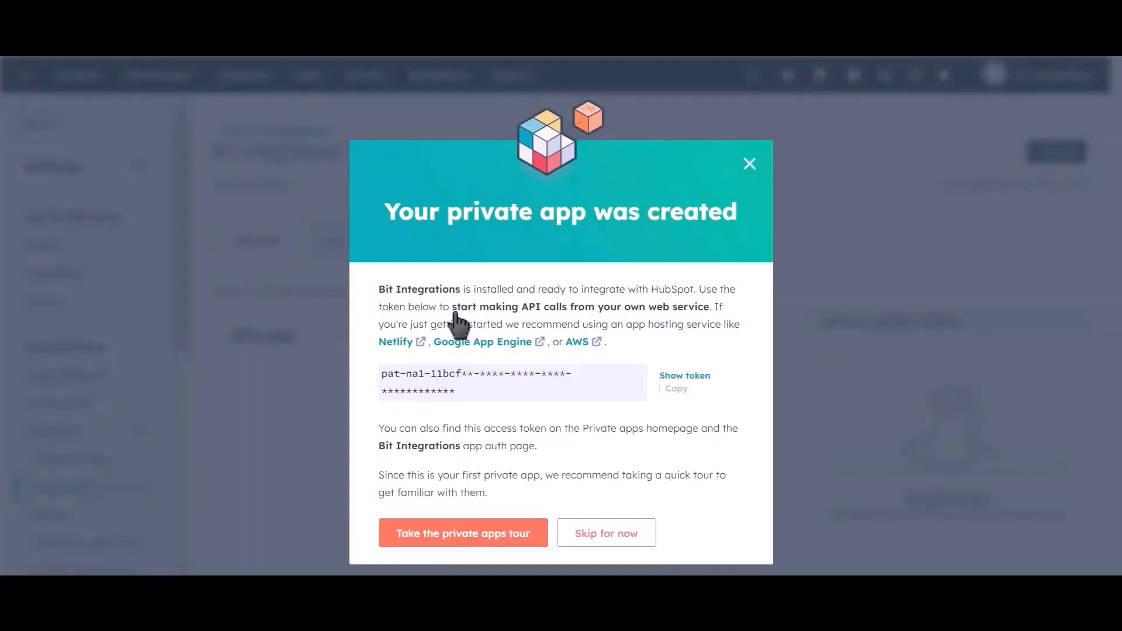
Reveal the new private app's access token and copy it
{"action": "left_click", "coordinate": [674, 389]}
{"action": "left_click", "coordinate": [687, 377]}
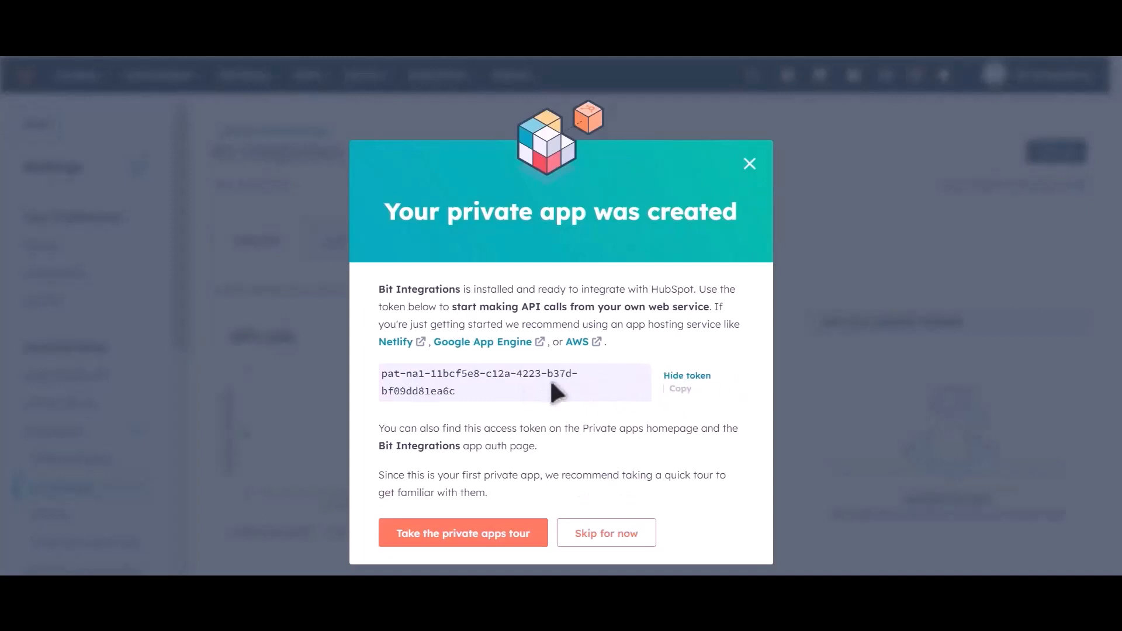
{"action": "left_click", "coordinate": [679, 392]}
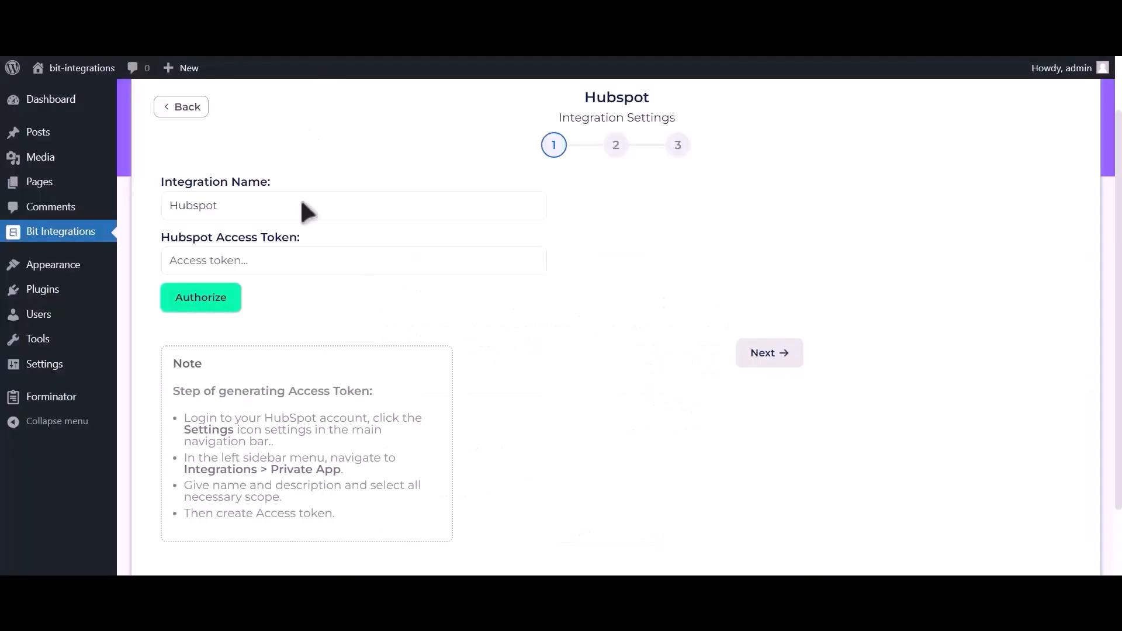
Paste the HubSpot access token into the integration settings, authorize the connection and continue to the action settings
{"action": "left_click", "coordinate": [304, 261]}
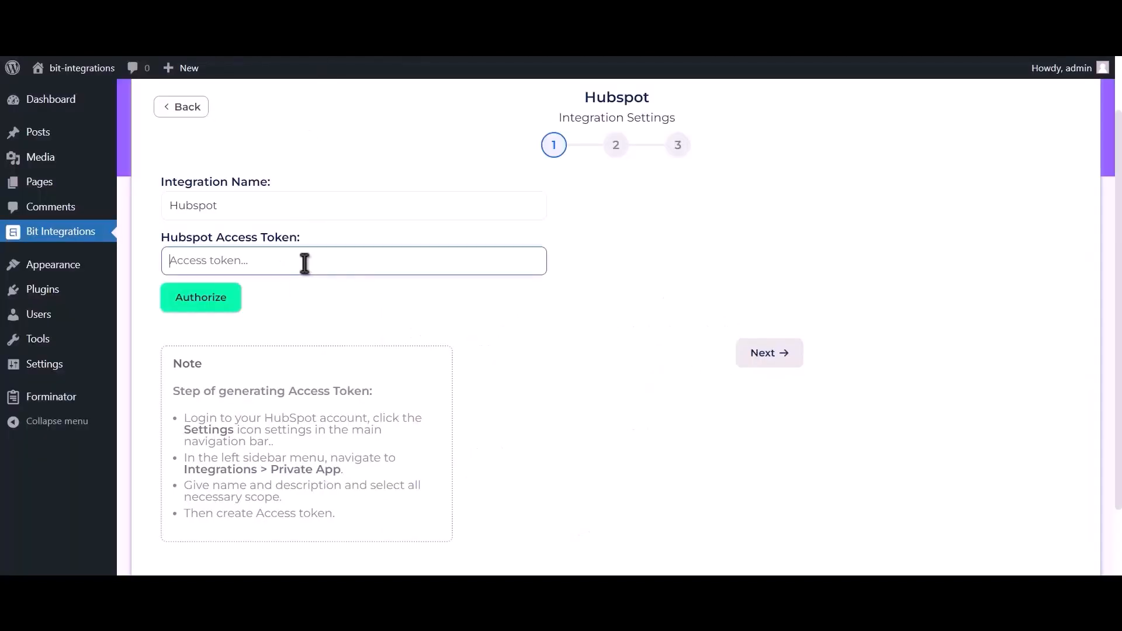
{"action": "key", "text": "ctrl+v"}
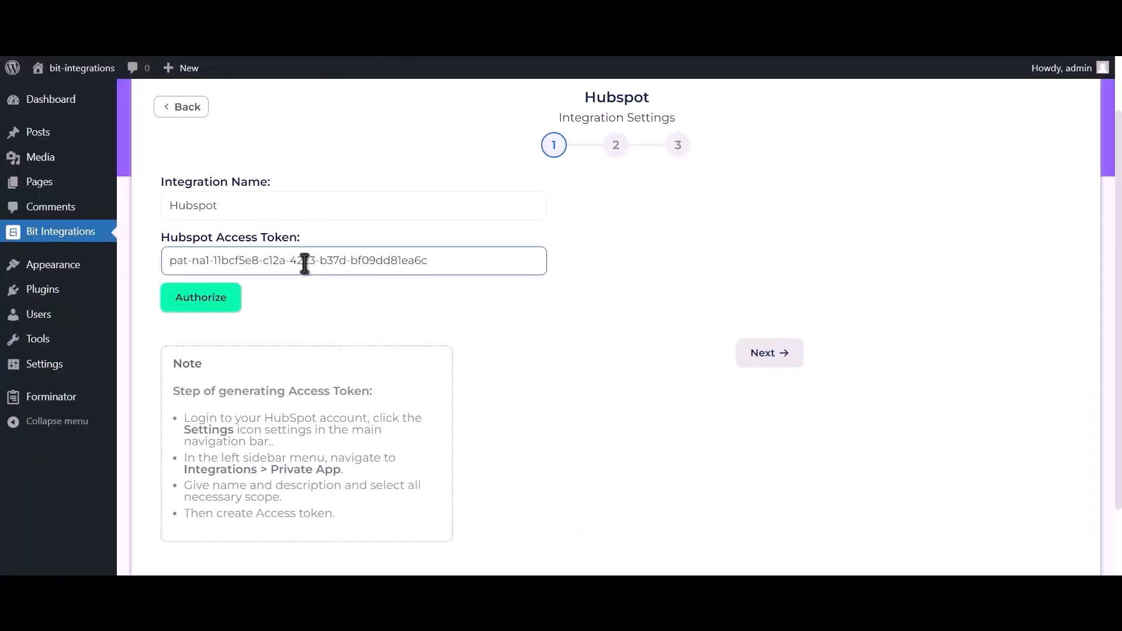
{"action": "left_click", "coordinate": [219, 309]}
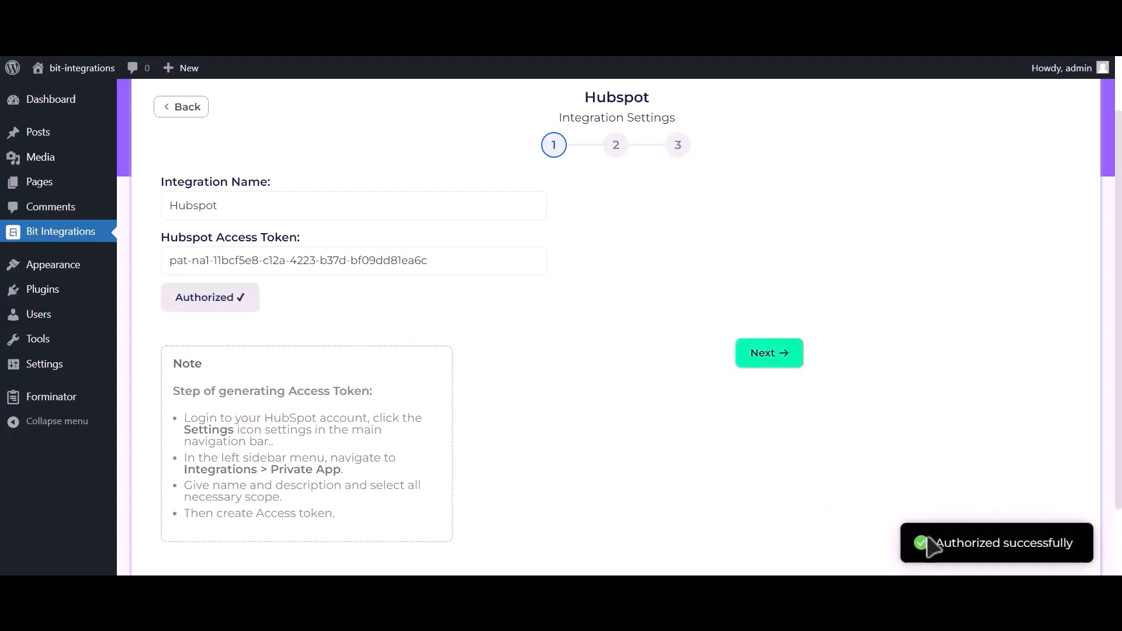
{"action": "left_click_drag", "start_coordinate": [922, 541], "coordinate": [1088, 559]}
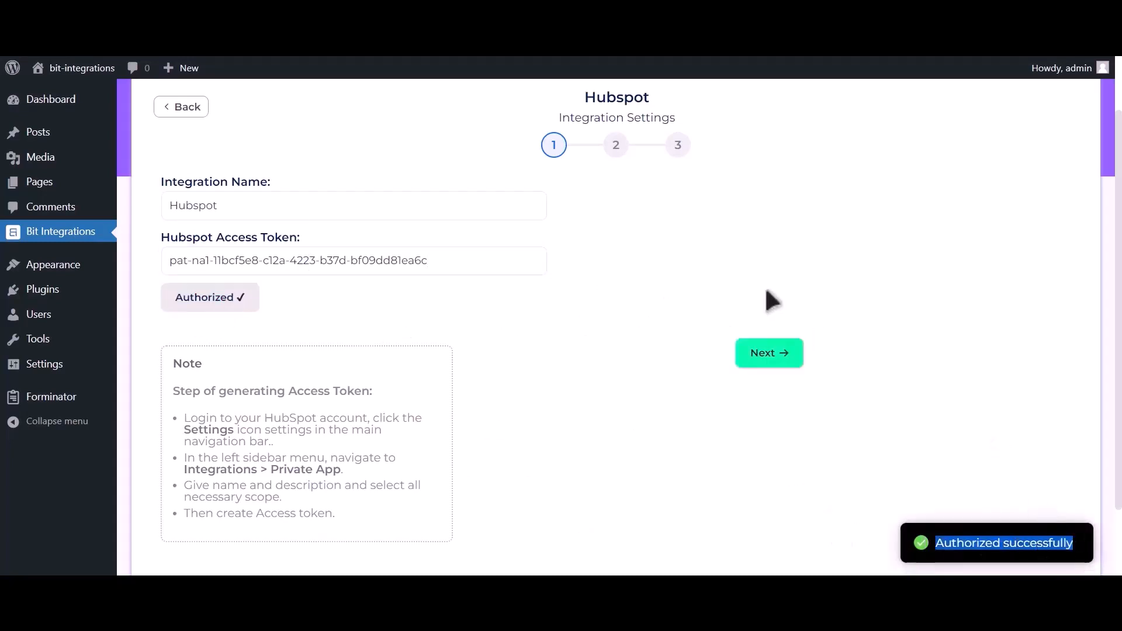
{"action": "left_click", "coordinate": [784, 366]}
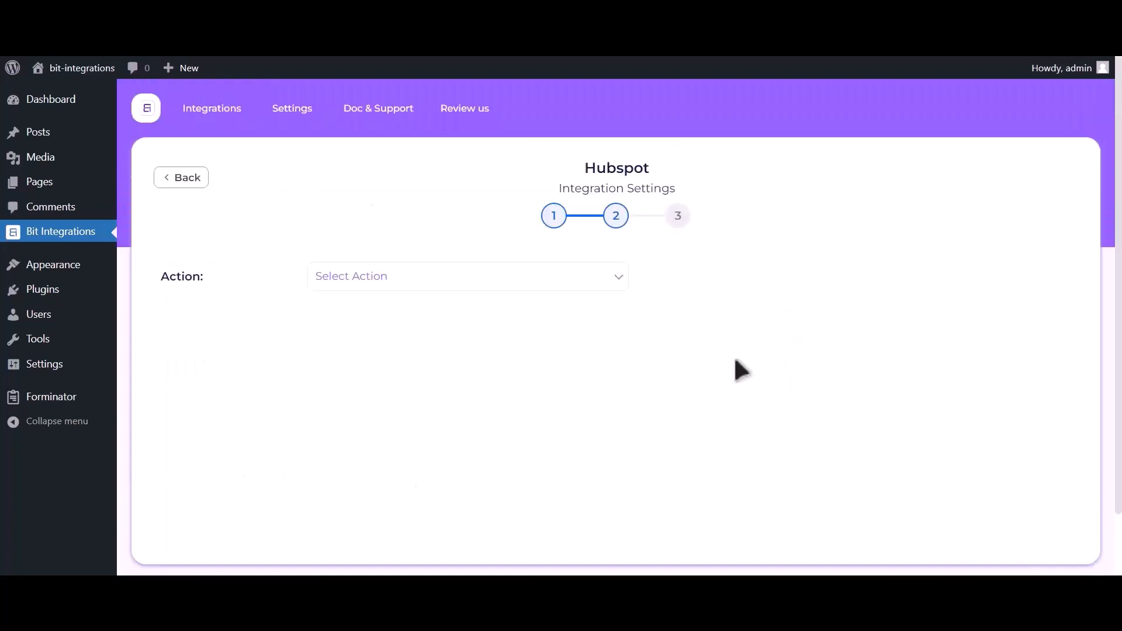
Set the HubSpot action to Create Contact and map the Email Address-1 form field to Email
{"action": "left_click", "coordinate": [563, 283]}
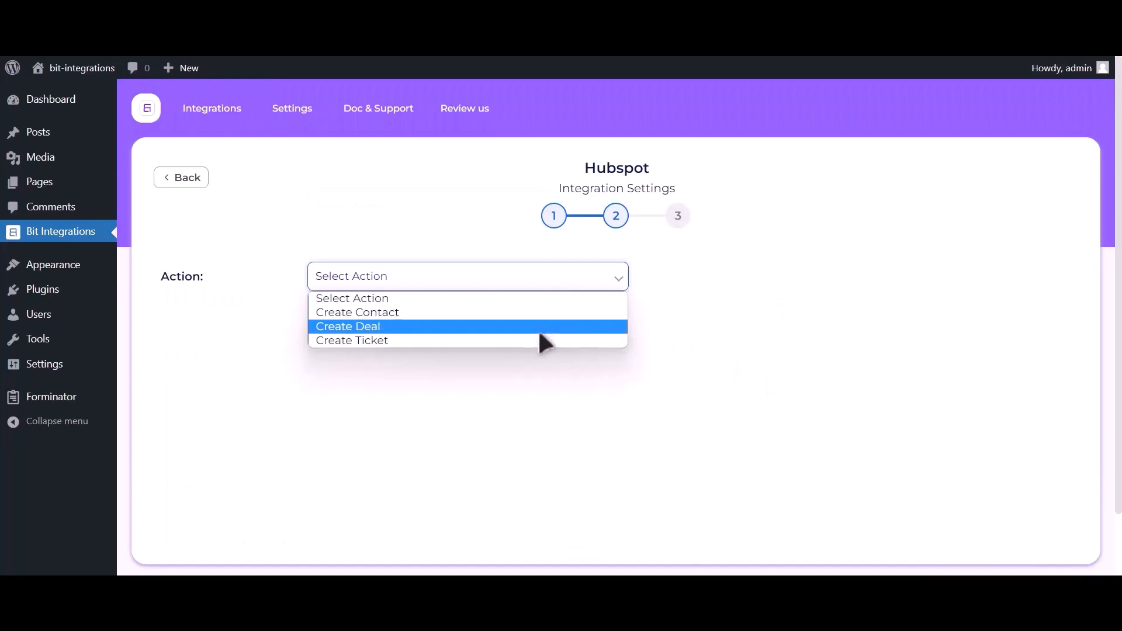
{"action": "left_click", "coordinate": [526, 312]}
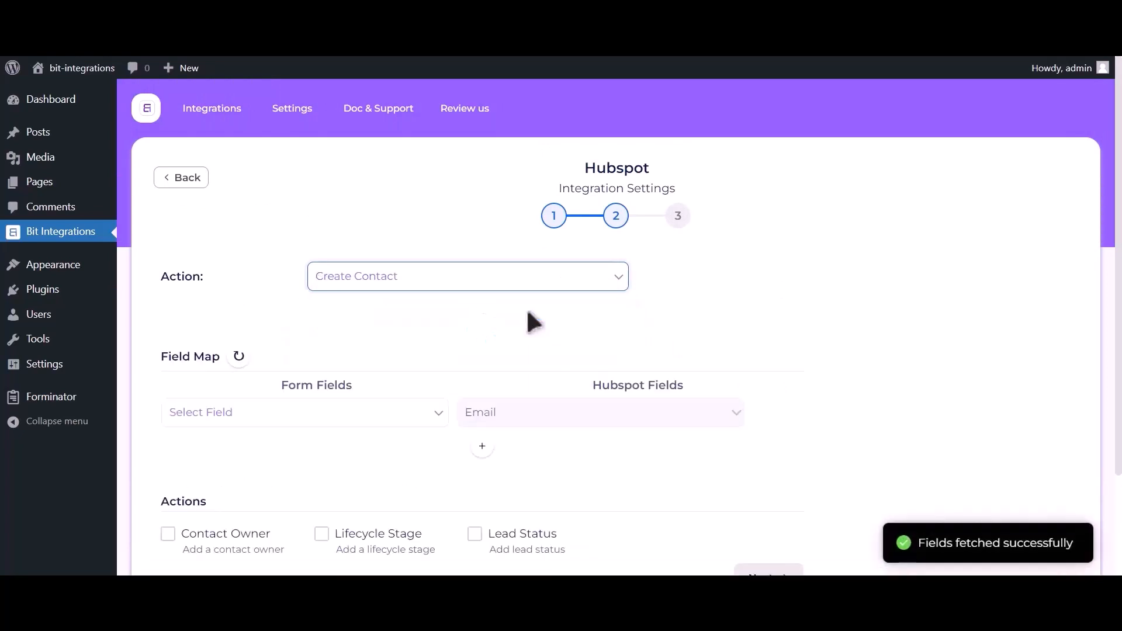
{"action": "left_click", "coordinate": [239, 414]}
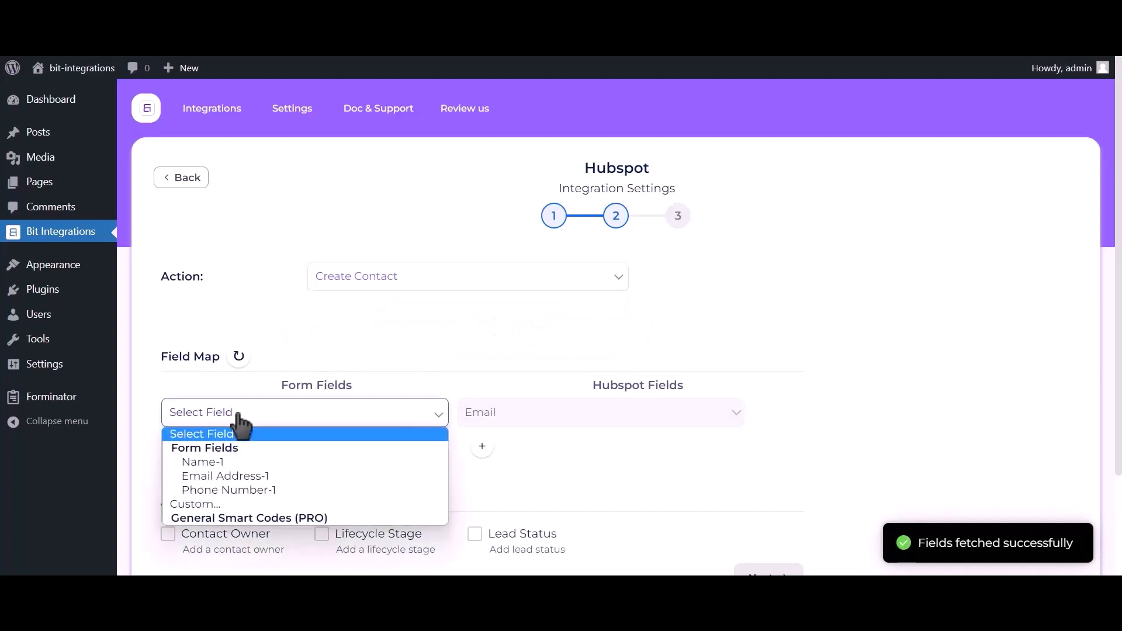
{"action": "left_click", "coordinate": [236, 472]}
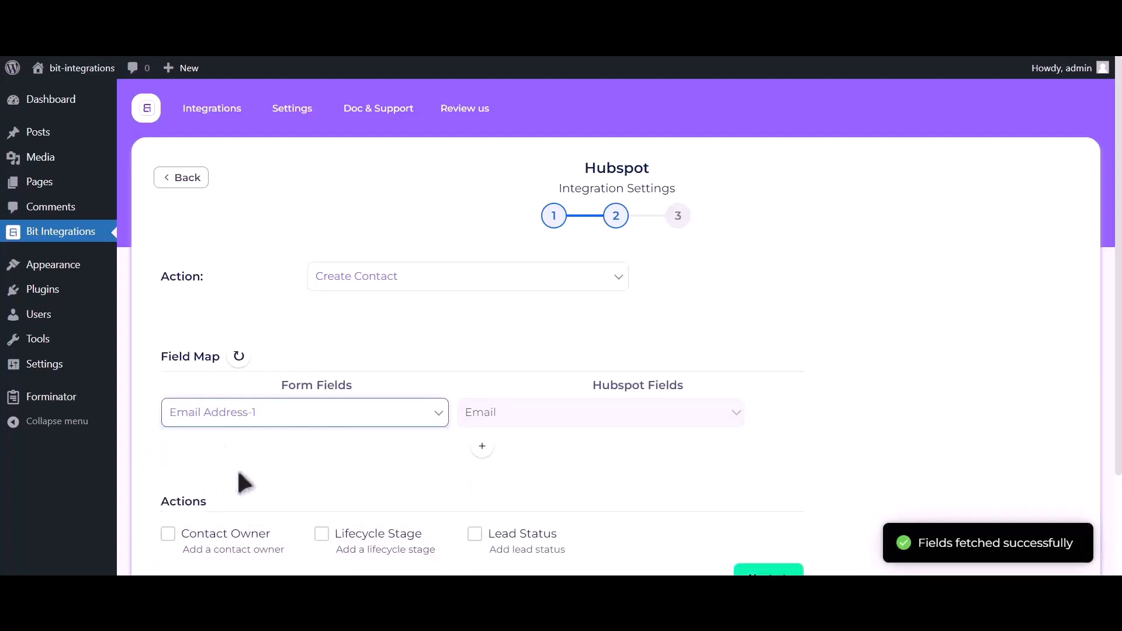
Add a field map row that maps the Name-1 form field to HubSpot's First Name
{"action": "left_click", "coordinate": [482, 447]}
{"action": "left_click", "coordinate": [295, 453]}
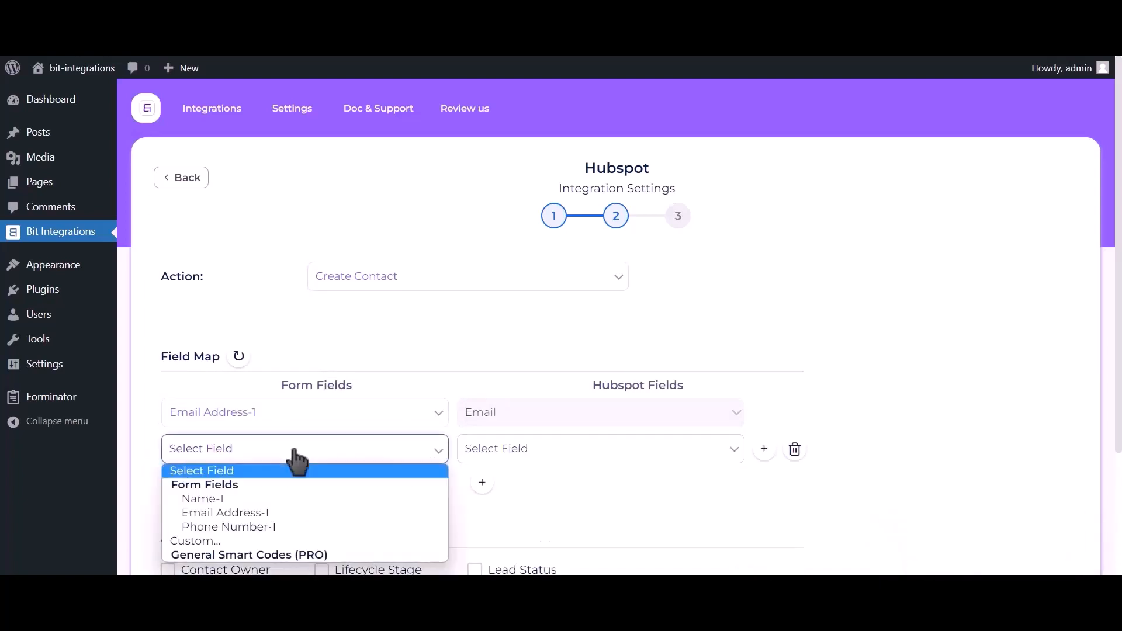
{"action": "left_click", "coordinate": [272, 500]}
{"action": "left_click", "coordinate": [590, 454]}
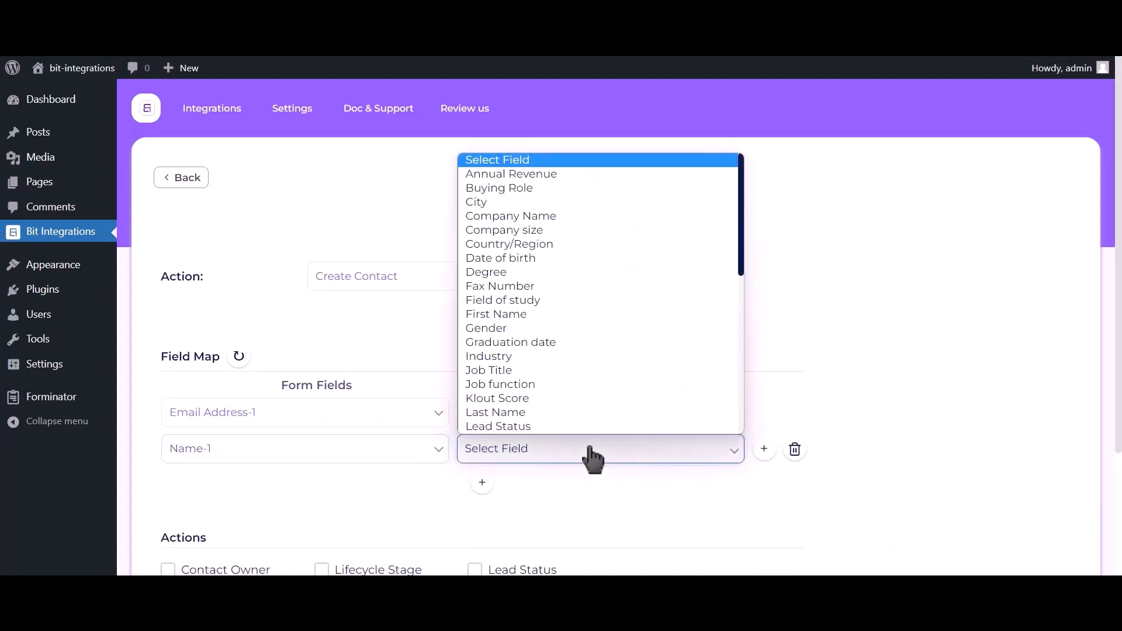
{"action": "left_click", "coordinate": [516, 314]}
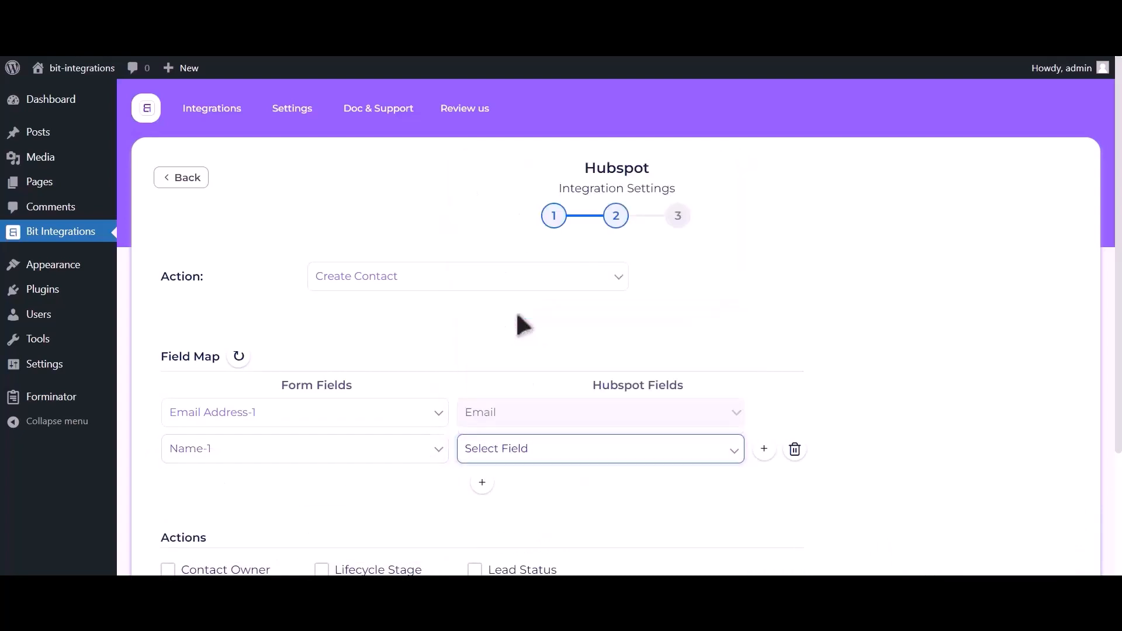
Add a field map row linking Phone Number-1 to HubSpot's Phone Number and proceed to the integration's last stage
{"action": "left_click", "coordinate": [482, 483]}
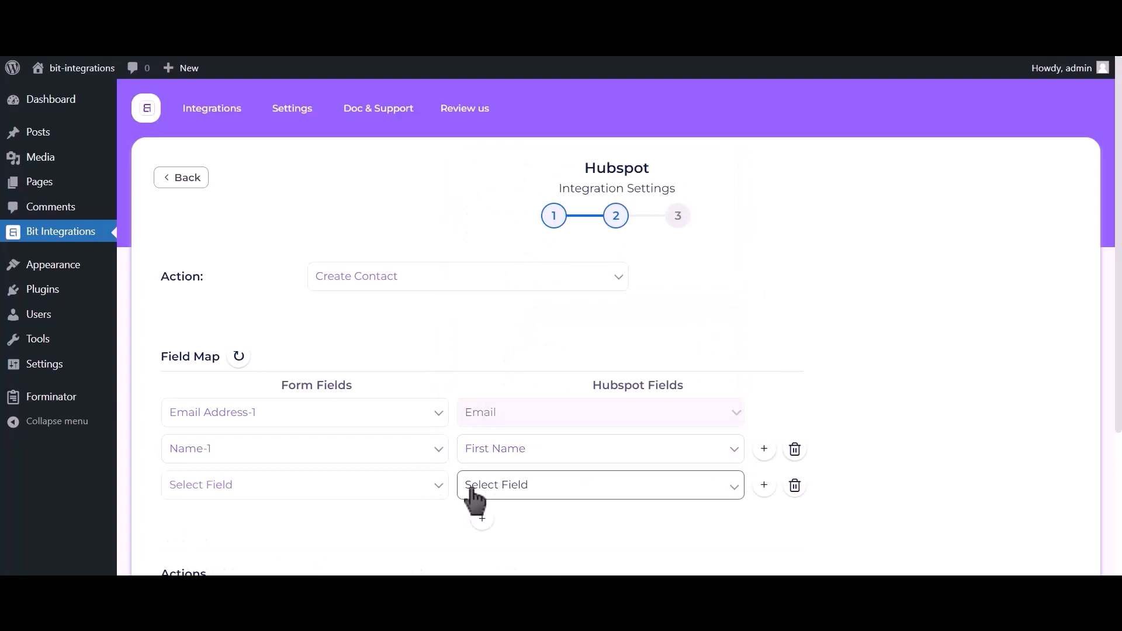
{"action": "left_click", "coordinate": [293, 494]}
{"action": "left_click", "coordinate": [272, 435]}
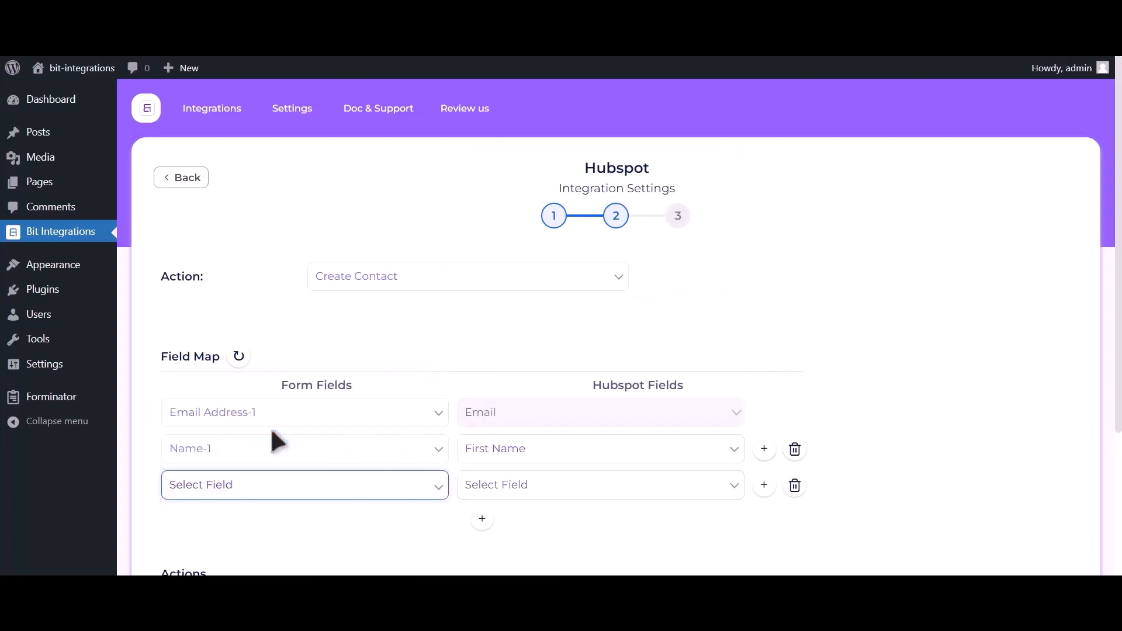
{"action": "left_click", "coordinate": [535, 495]}
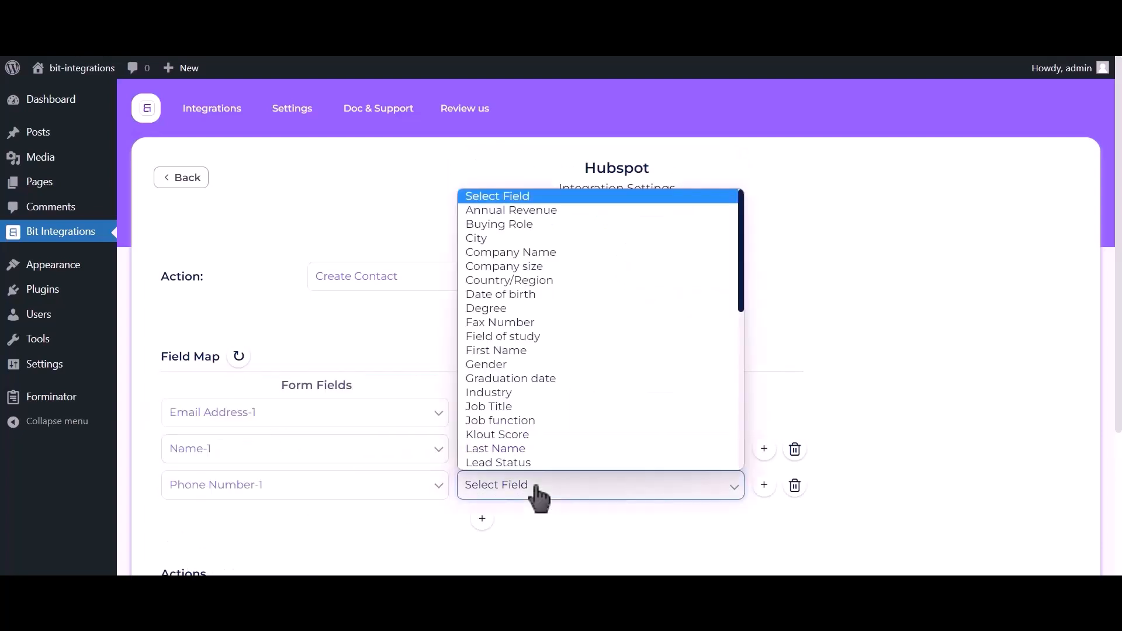
{"action": "key", "text": "p"}
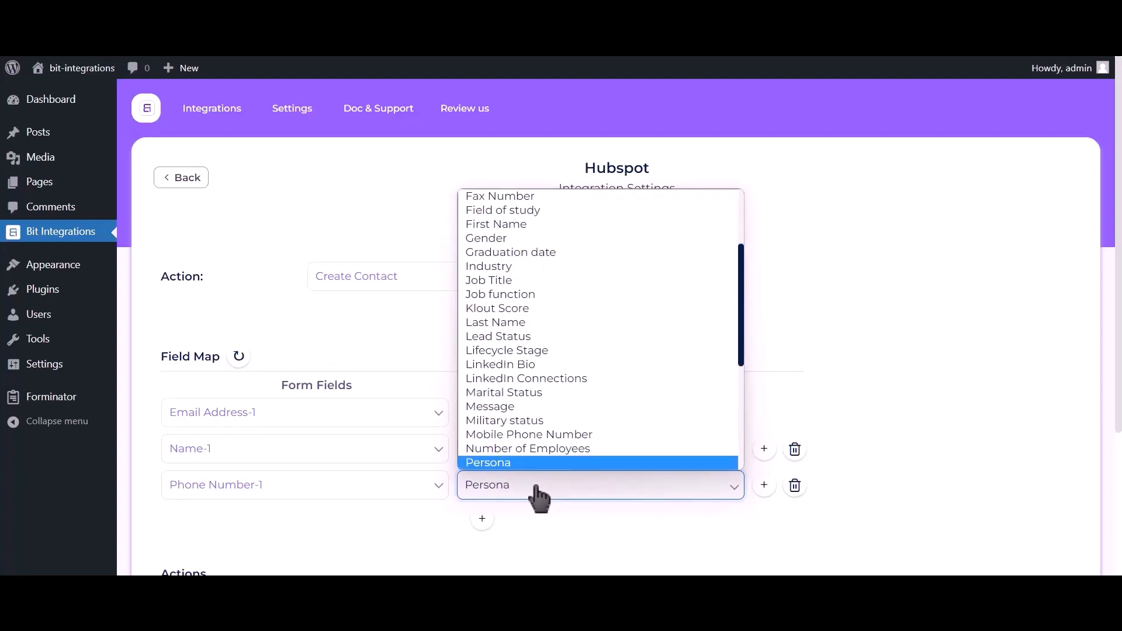
{"action": "key", "text": "h"}
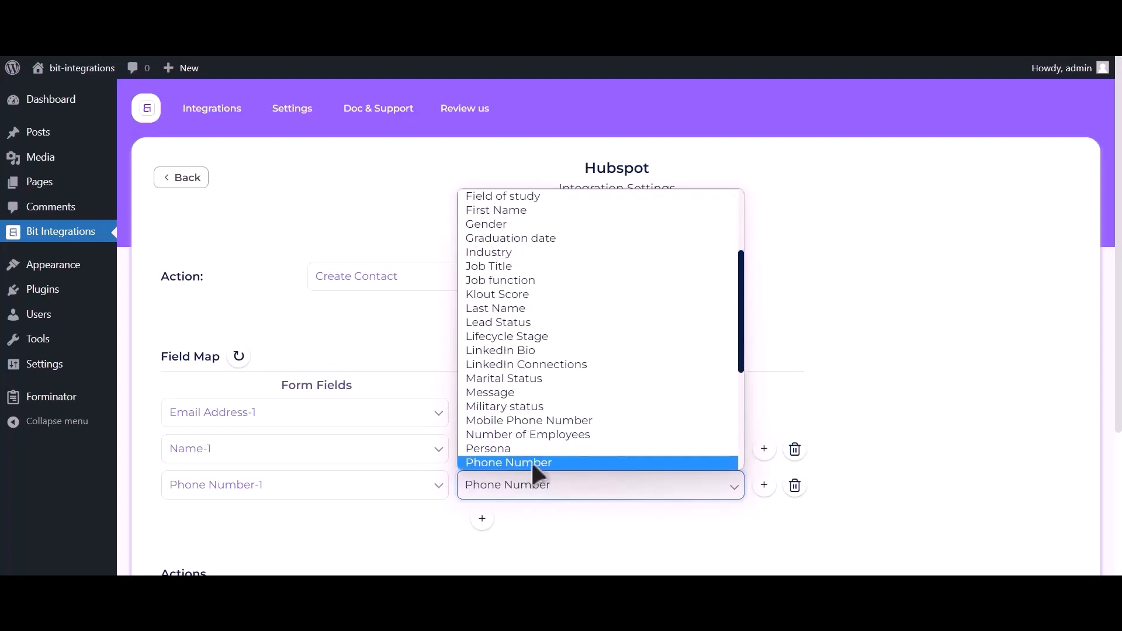
{"action": "key", "text": "Return"}
{"action": "scroll", "coordinate": [912, 221], "scroll_direction": "down", "scroll_amount": 3}
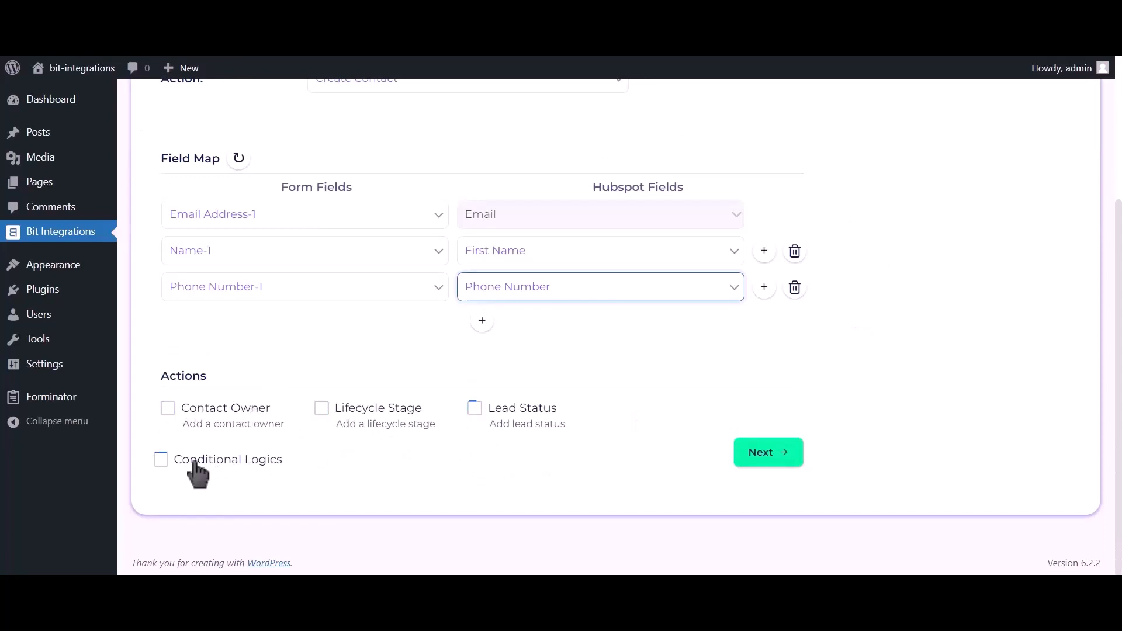
{"action": "left_click", "coordinate": [771, 455]}
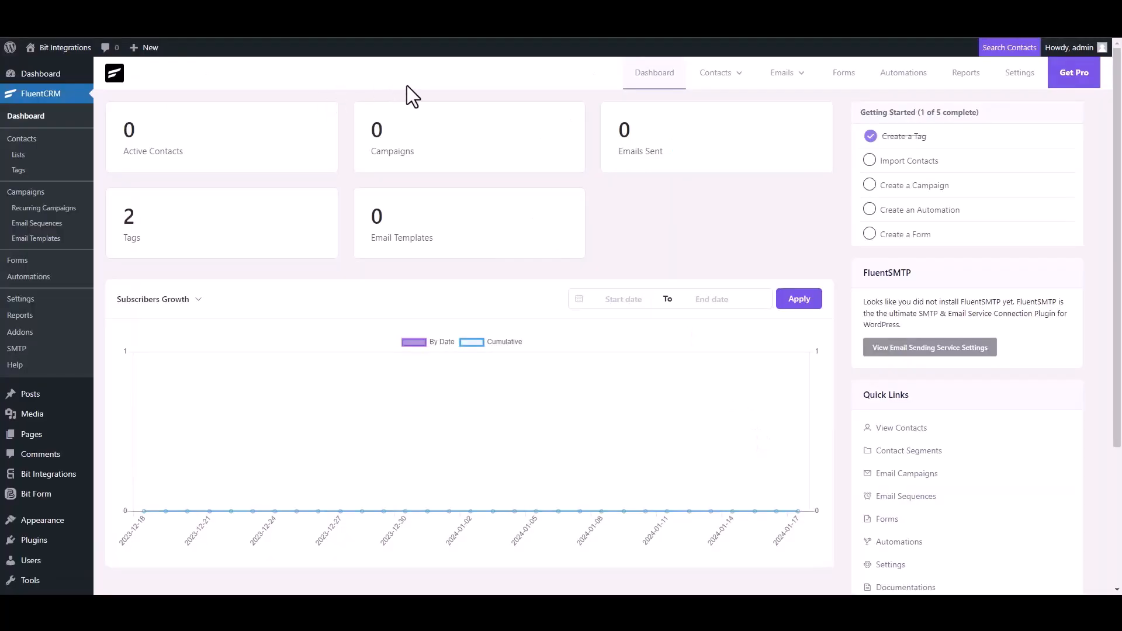
In FluentCRM, create a new contact with first name Bit Integrations, filling in the contact's email and phone number
{"action": "left_click", "coordinate": [720, 74]}
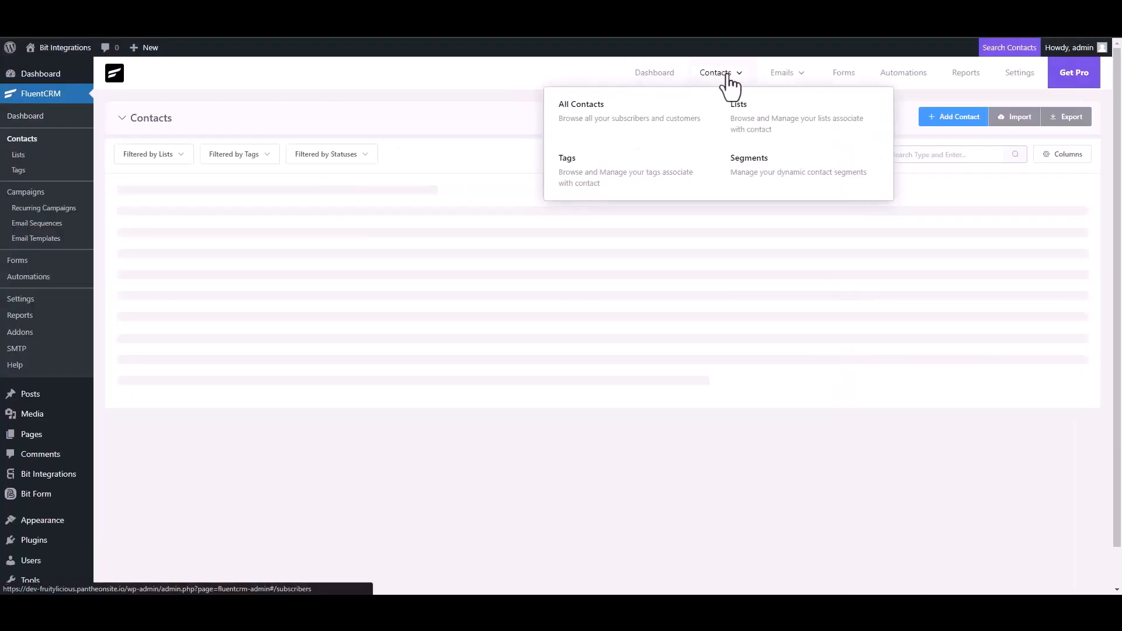
{"action": "left_click", "coordinate": [923, 120]}
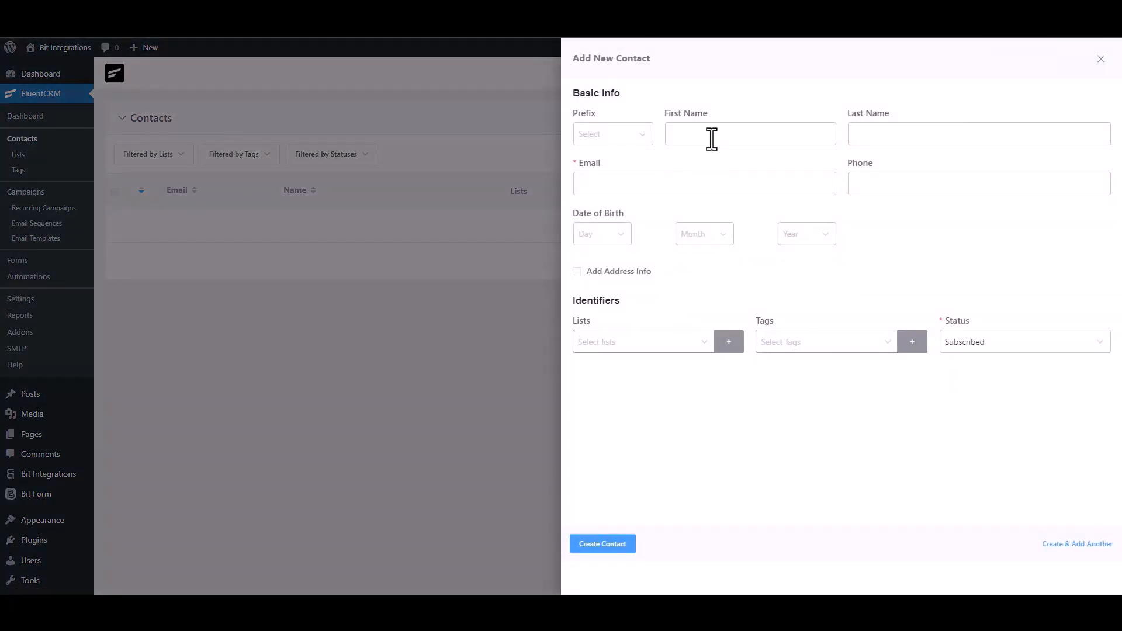
{"action": "left_click", "coordinate": [712, 135]}
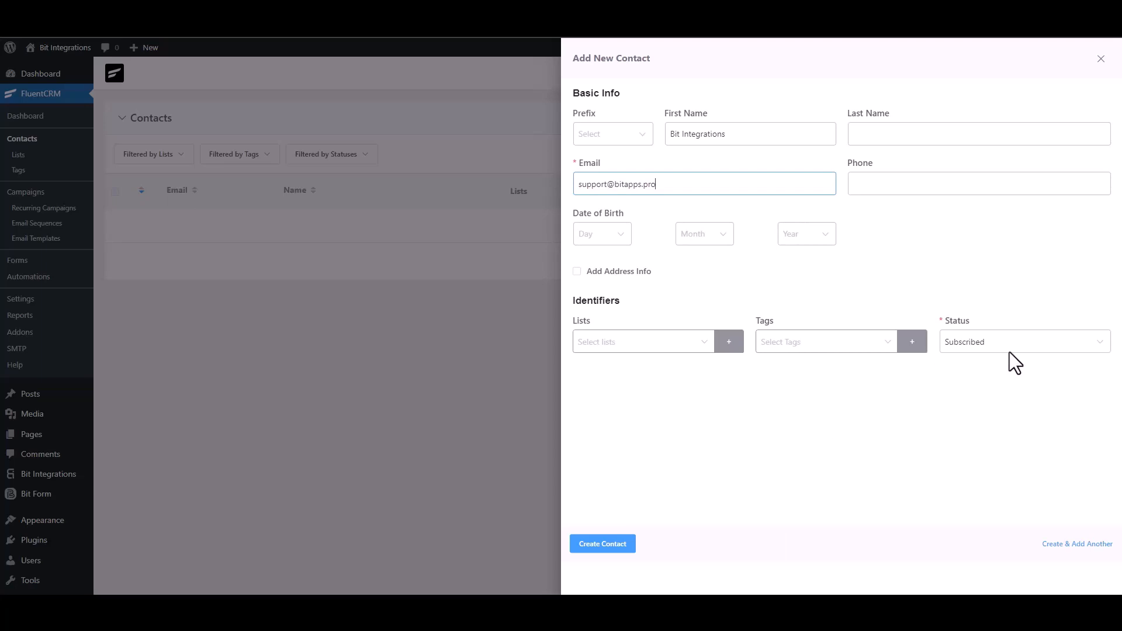
{"action": "left_click", "coordinate": [910, 180]}
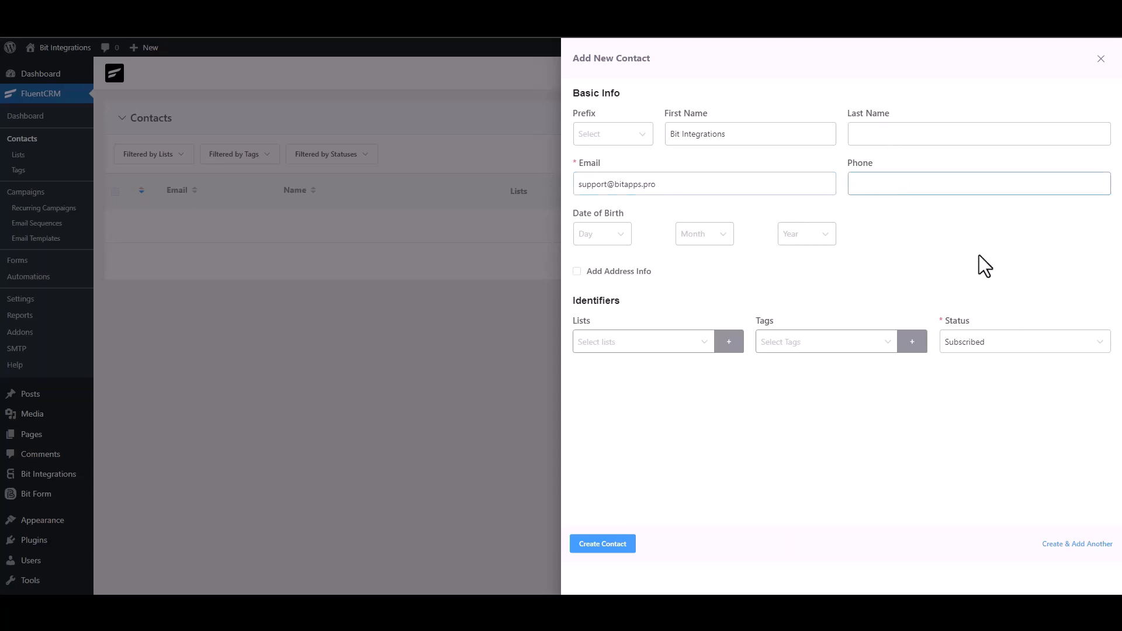
{"action": "type", "text": "444555666"}
{"action": "left_click", "coordinate": [614, 543]}
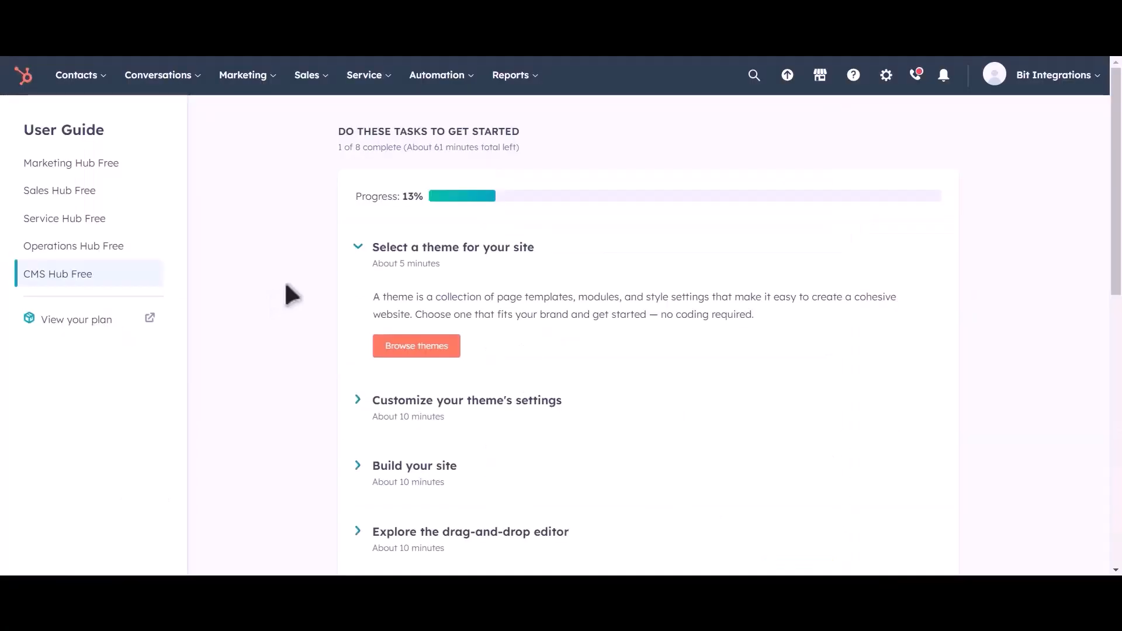
In HubSpot, open the contacts list to check for the newly created contact
{"action": "left_click", "coordinate": [95, 81]}
{"action": "left_click", "coordinate": [89, 124]}
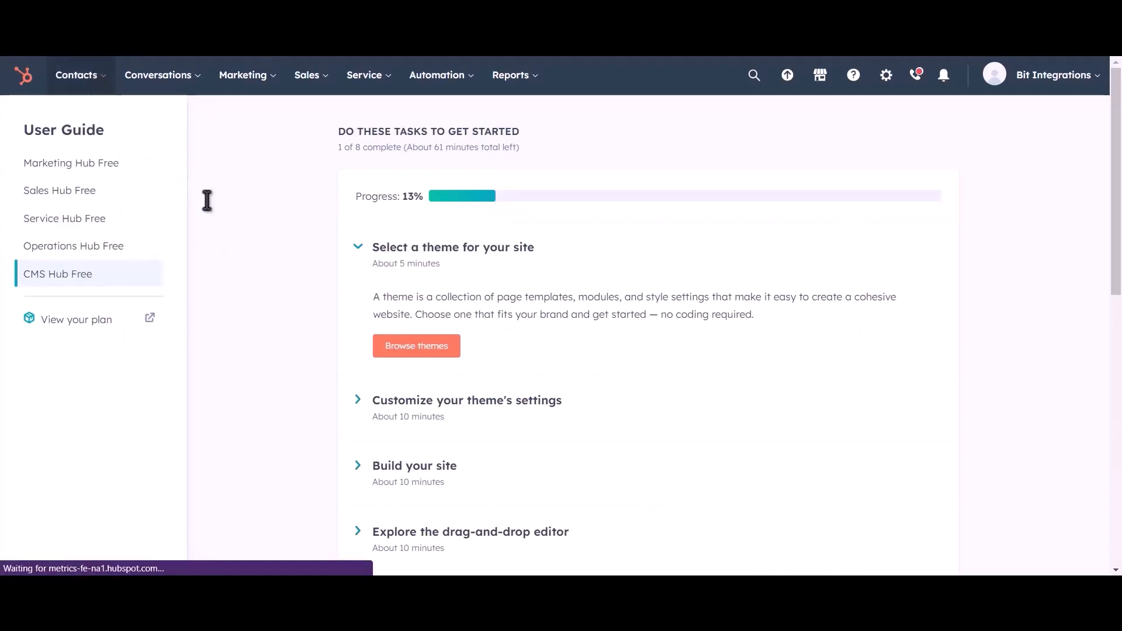